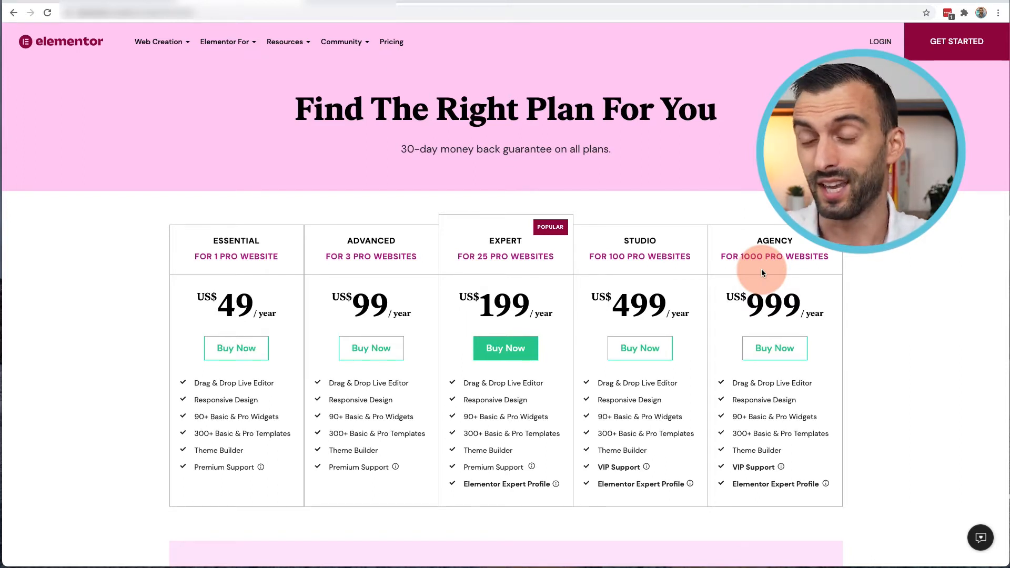
# Scroll the pricing page down to the Discover Free & Pro Features comparison table.
pyautogui.scroll(-8, 748, 286)
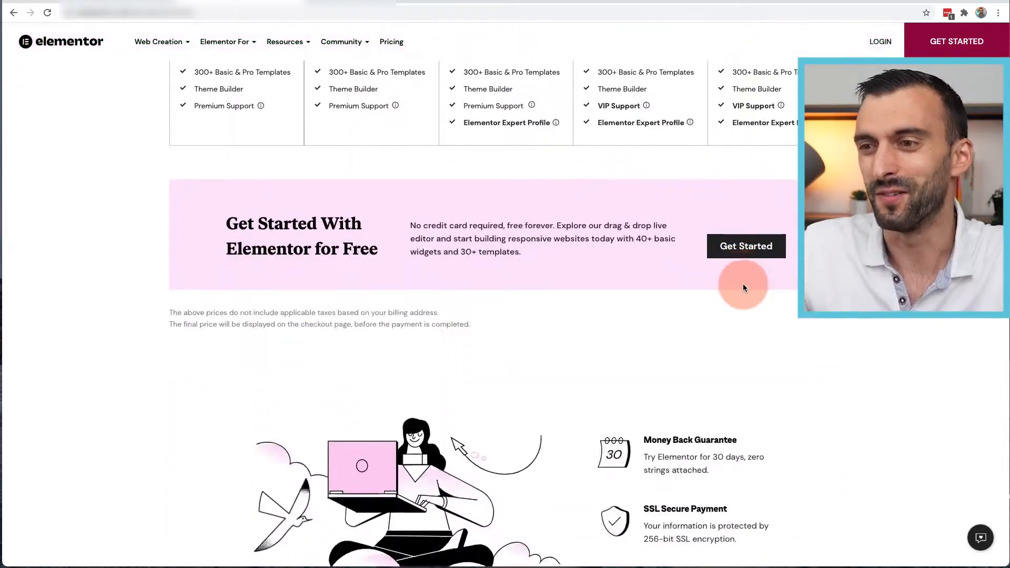
pyautogui.scroll(-10, 744, 287)
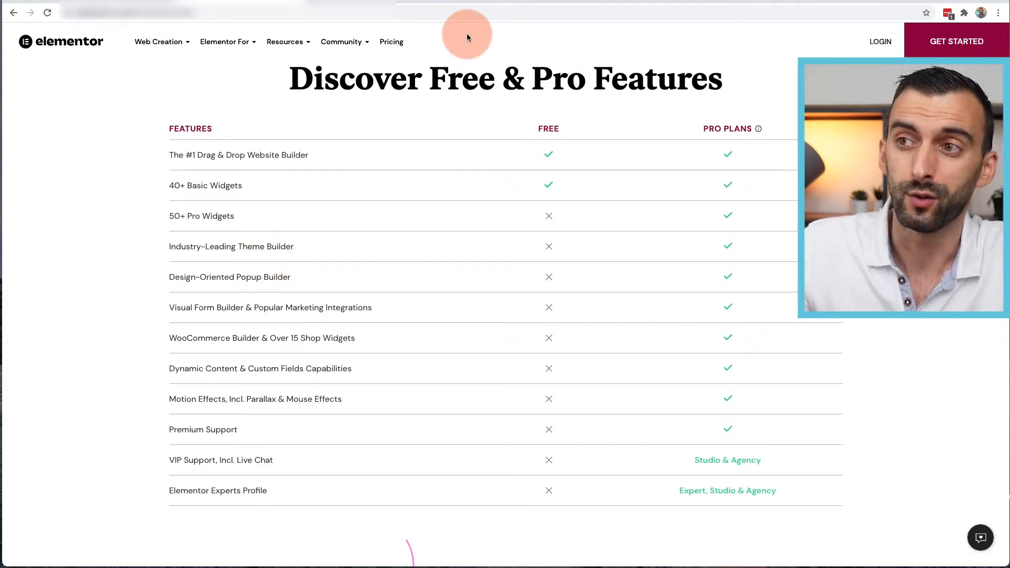
# Look through the page about the drag-and-drop editor.
pyautogui.click(375, 4)
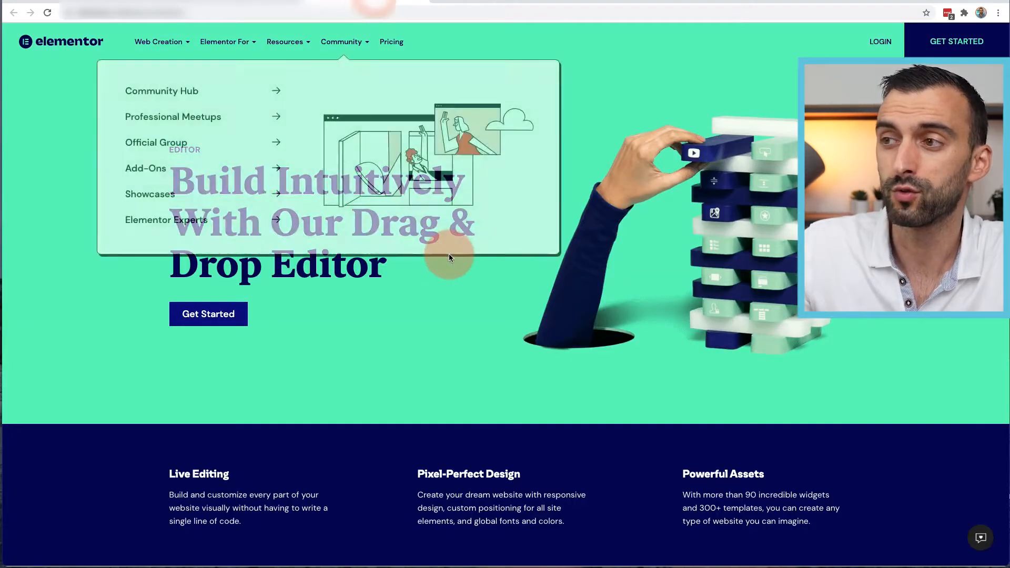
pyautogui.scroll(-4, 453, 263)
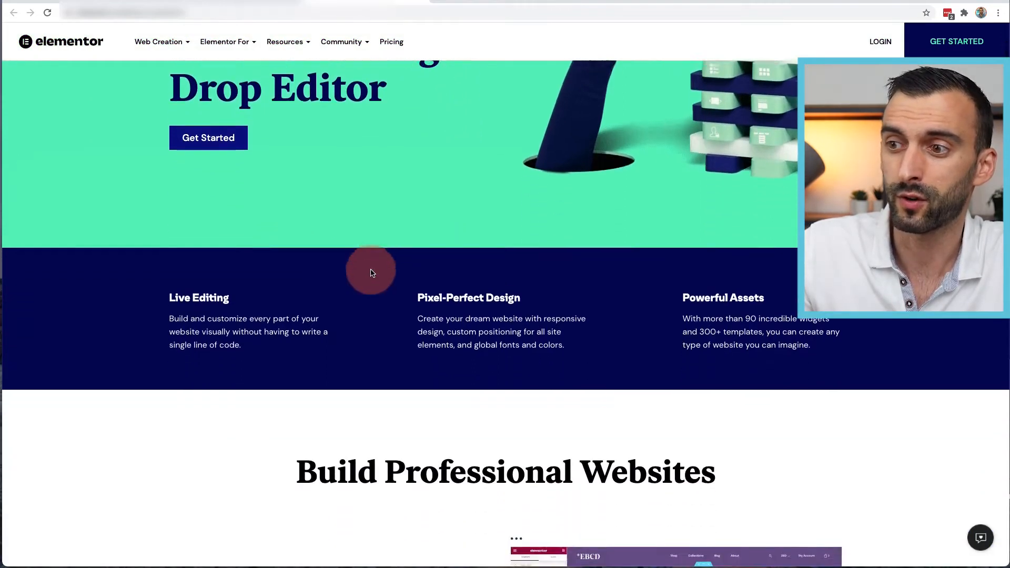
pyautogui.scroll(-7, 371, 272)
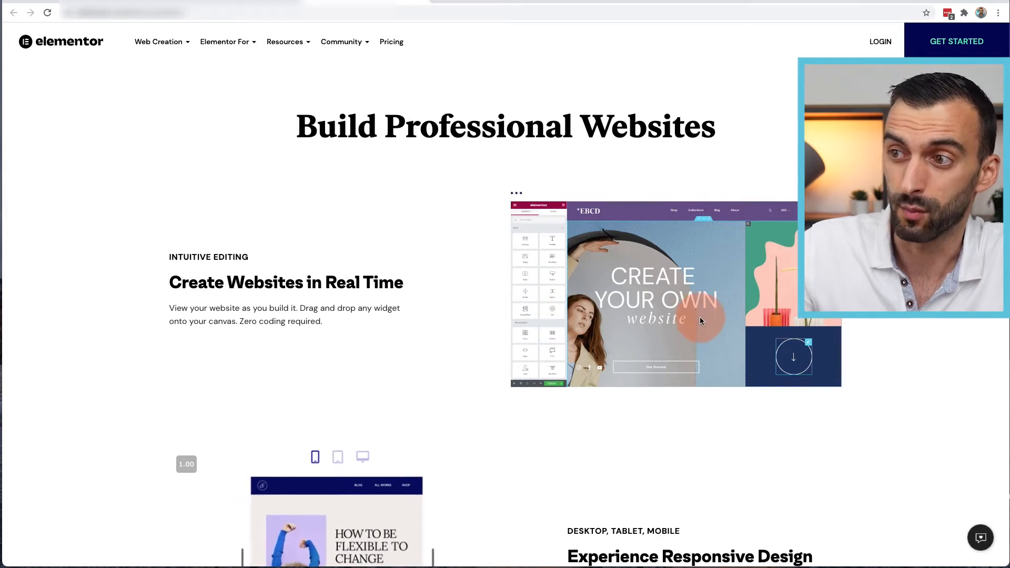
pyautogui.scroll(1, 676, 366)
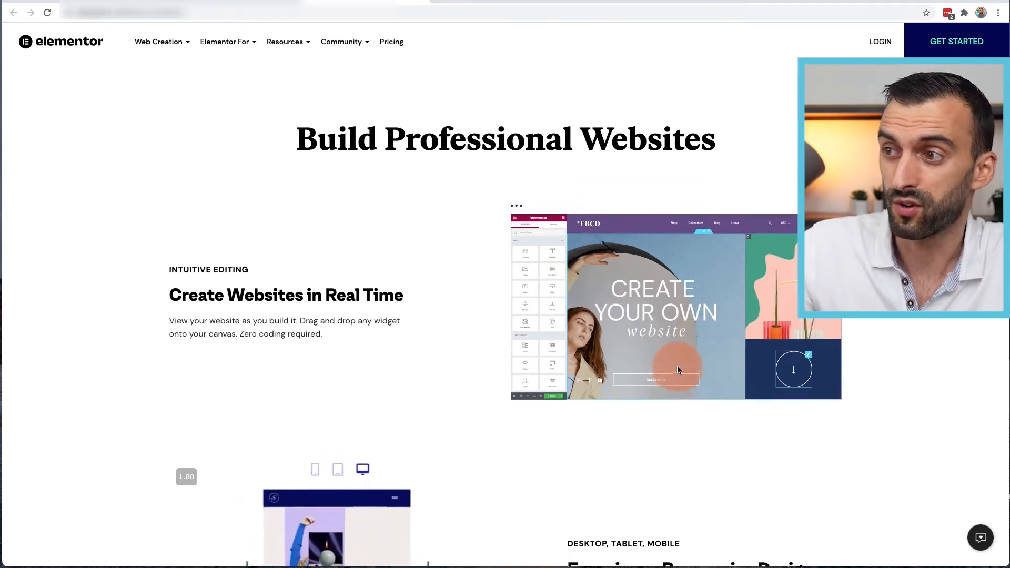
pyautogui.scroll(-2, 677, 369)
# Scroll the widgets page past Basic Widgets and jump to the PRO Widgets list.
pyautogui.click(504, 4)
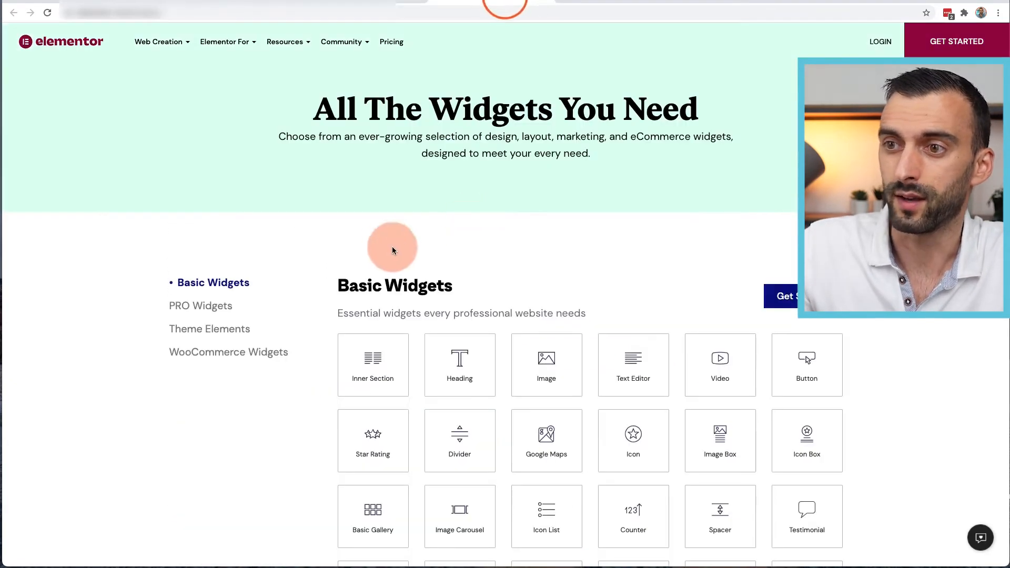
pyautogui.scroll(-3, 297, 288)
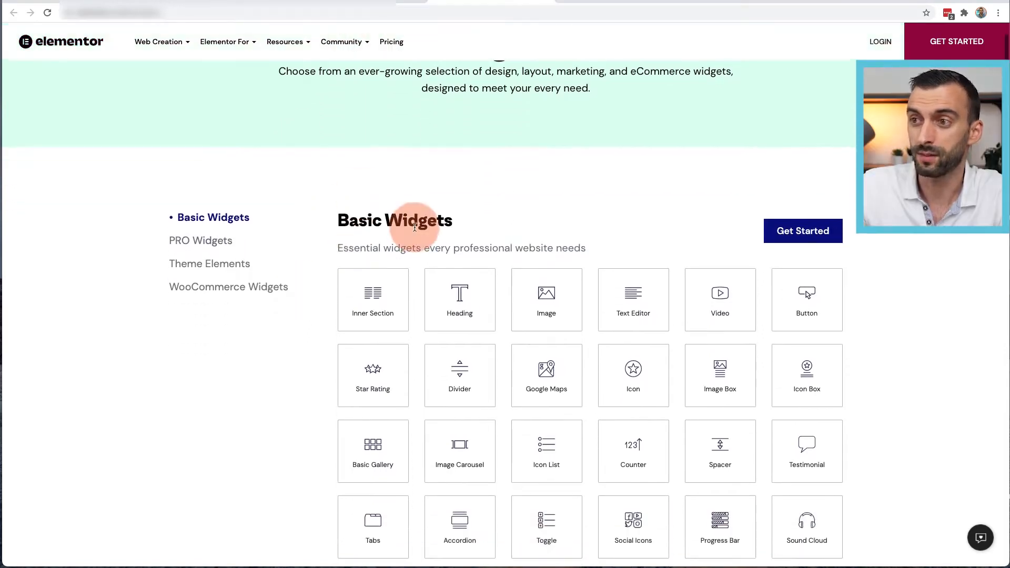
pyautogui.scroll(-5, 414, 227)
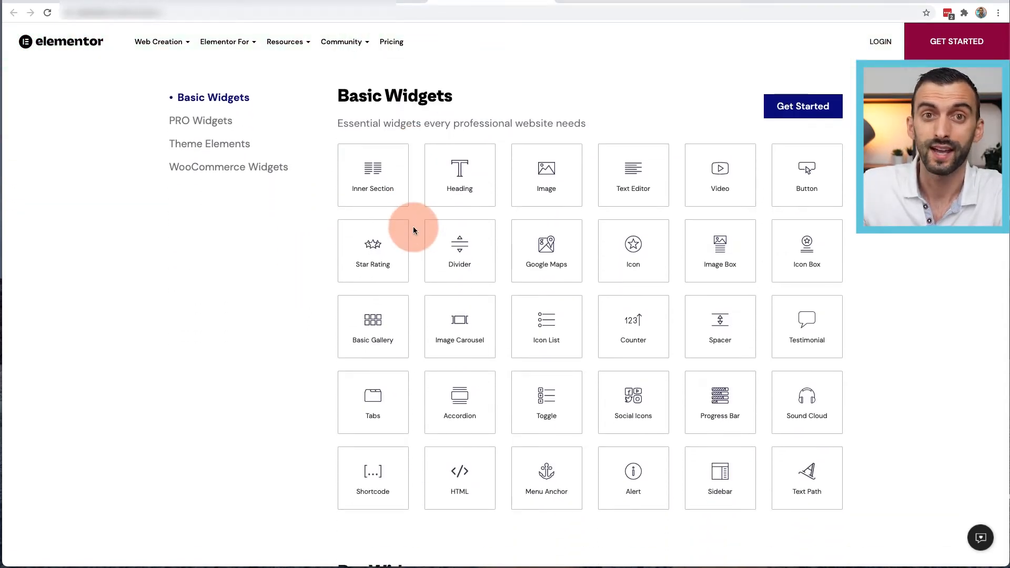
pyautogui.click(217, 121)
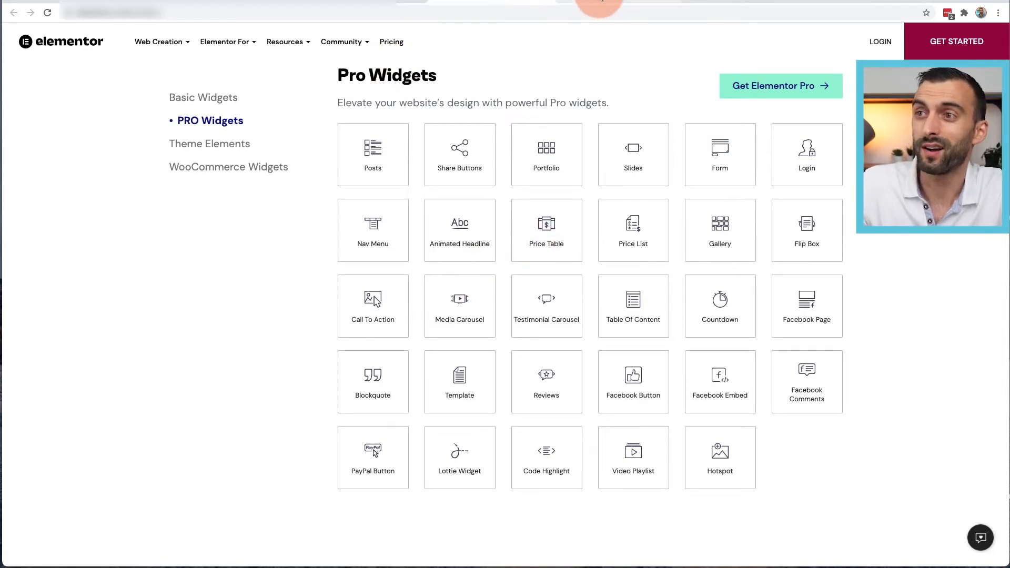
# Look through the Template Library page.
pyautogui.click(590, 3)
pyautogui.scroll(-1, 585, 222)
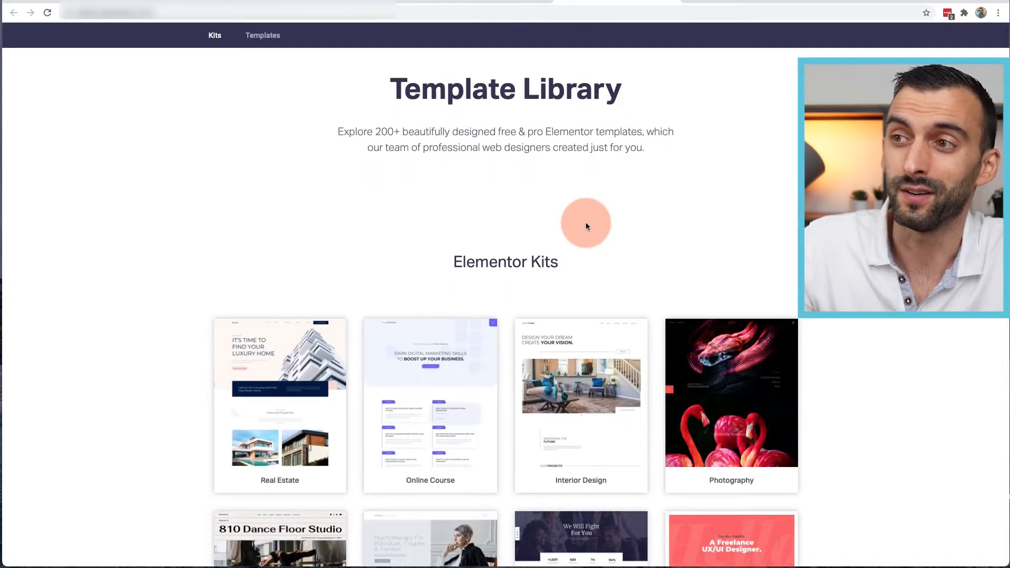
pyautogui.scroll(-3, 585, 225)
pyautogui.scroll(3, 573, 230)
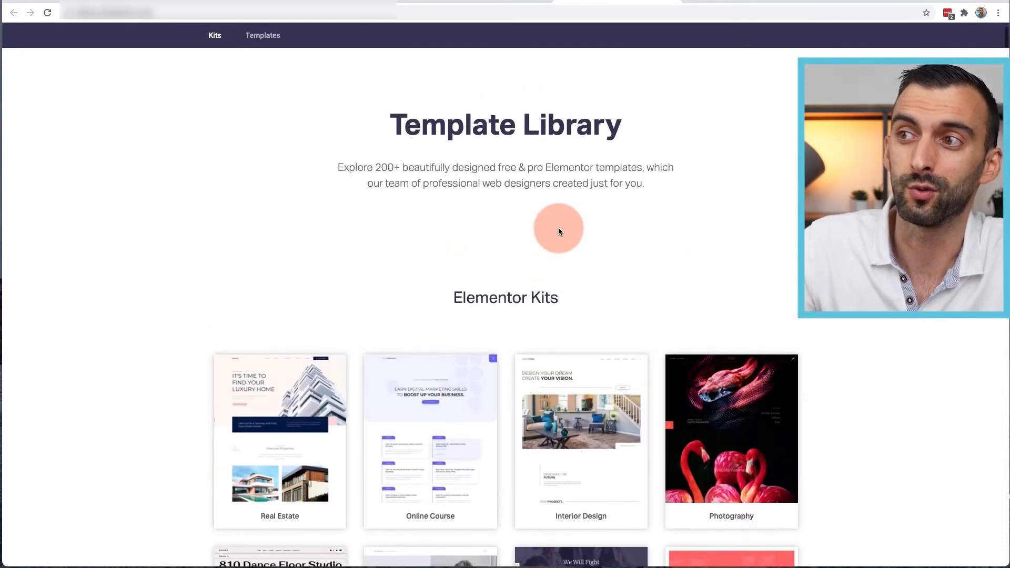
pyautogui.scroll(-15, 561, 228)
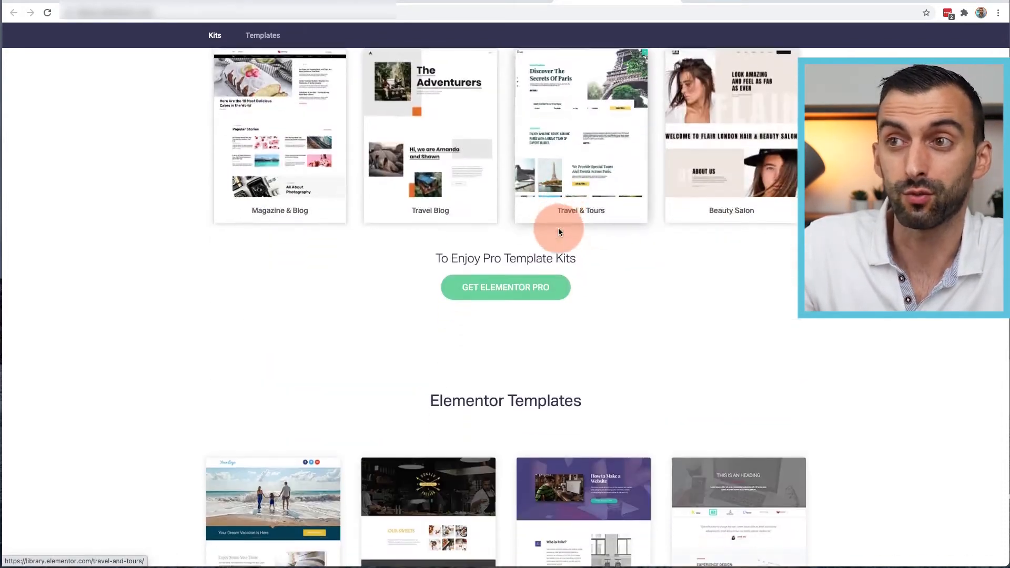
# Browse the Theme Builder page, then return to the Free & Pro features table.
pyautogui.click(733, 3)
pyautogui.scroll(-3, 462, 233)
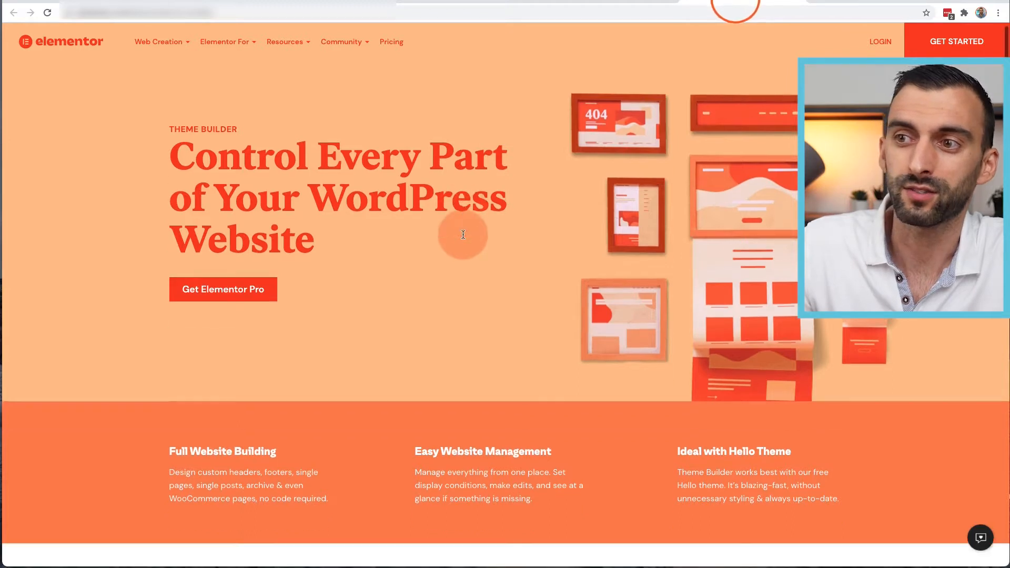
pyautogui.scroll(-8, 462, 235)
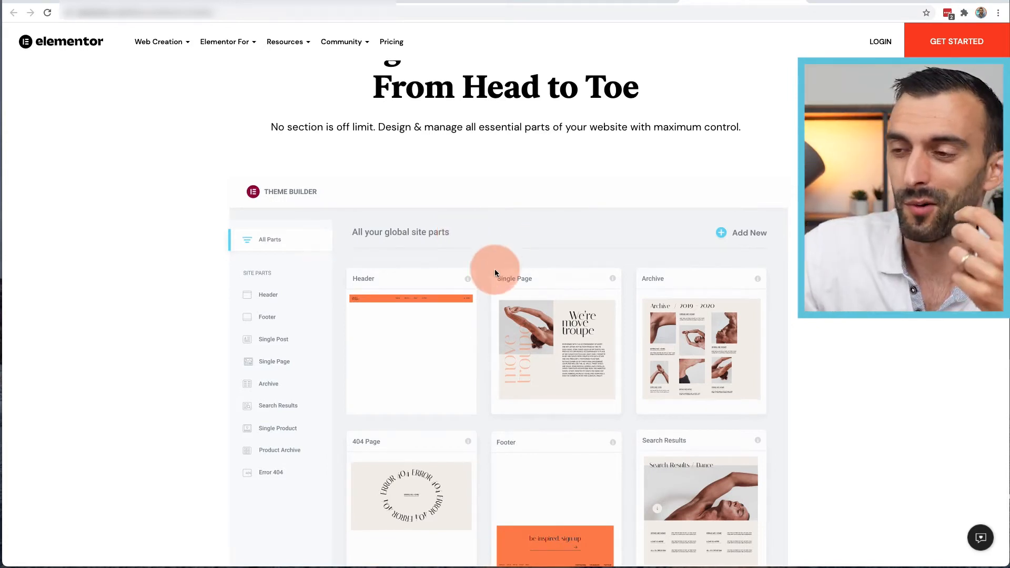
pyautogui.scroll(-10, 496, 271)
pyautogui.click(245, 5)
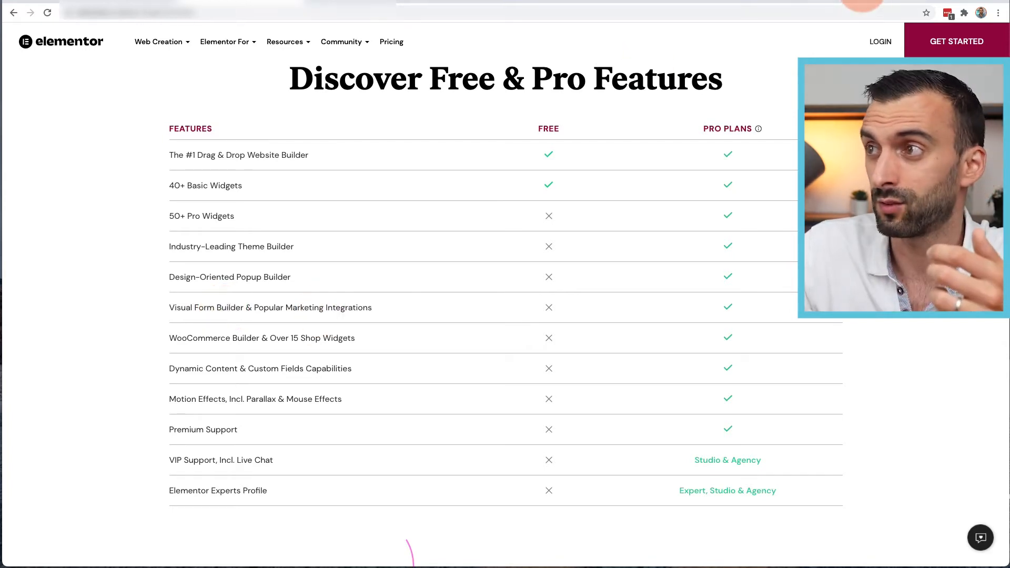
# Glance at the Form Builder page and return to the pricing comparison.
pyautogui.click(861, 5)
pyautogui.scroll(-1, 584, 270)
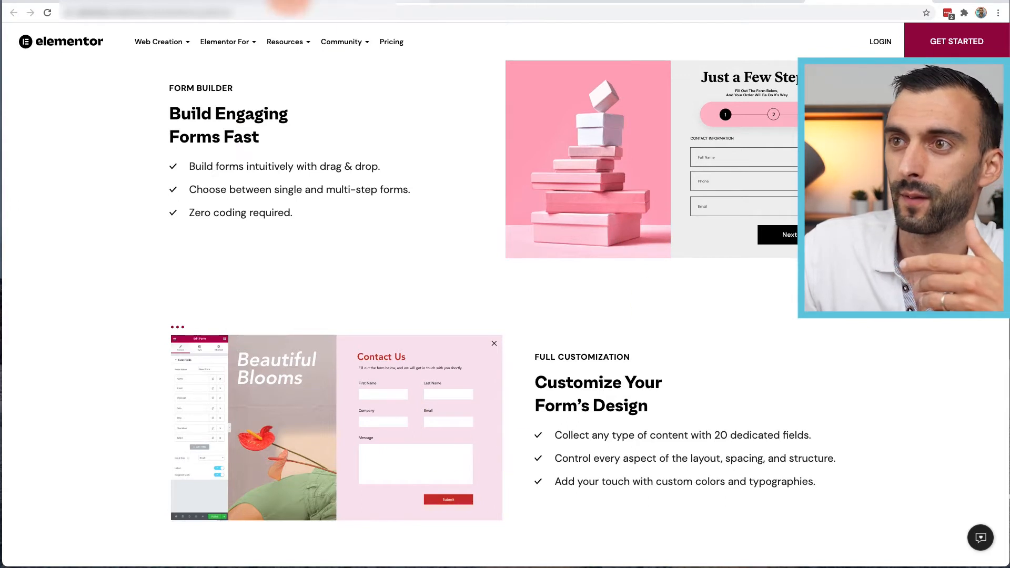
pyautogui.click(258, 6)
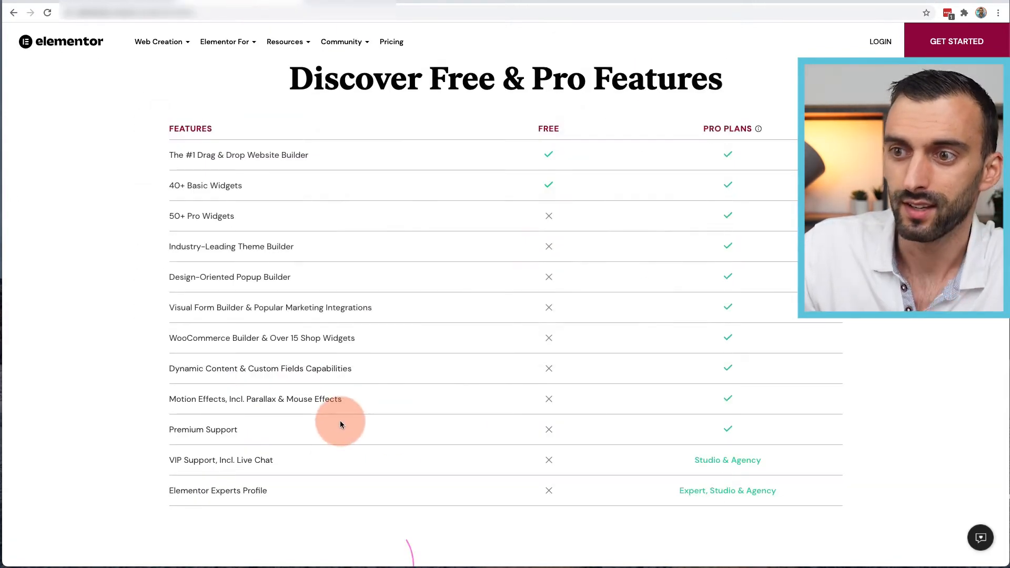
# Scroll the pricing page to the free-forever banner and the money-back, SSL and payment-method guarantees.
pyautogui.scroll(-1, 339, 420)
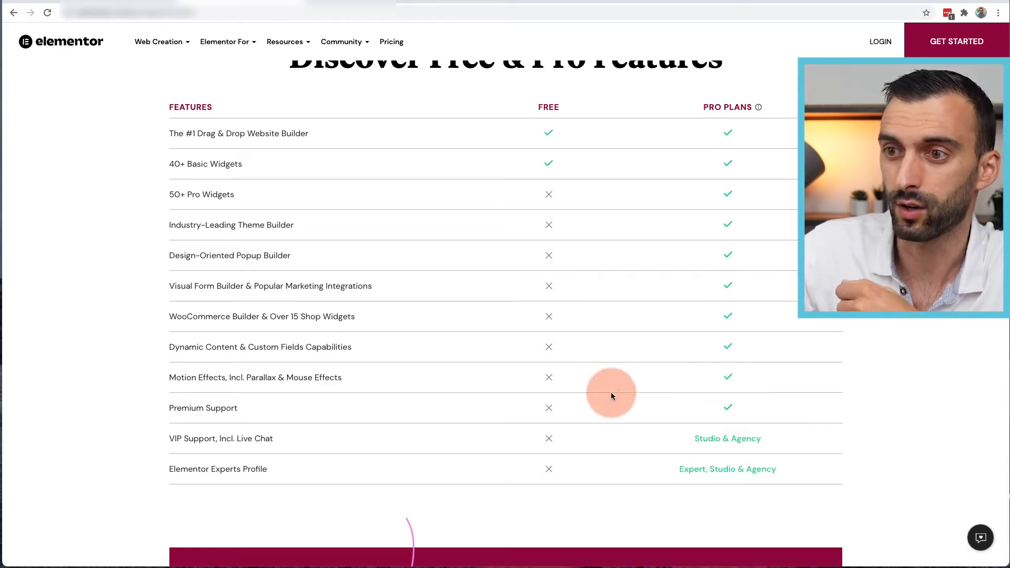
pyautogui.scroll(-6, 348, 404)
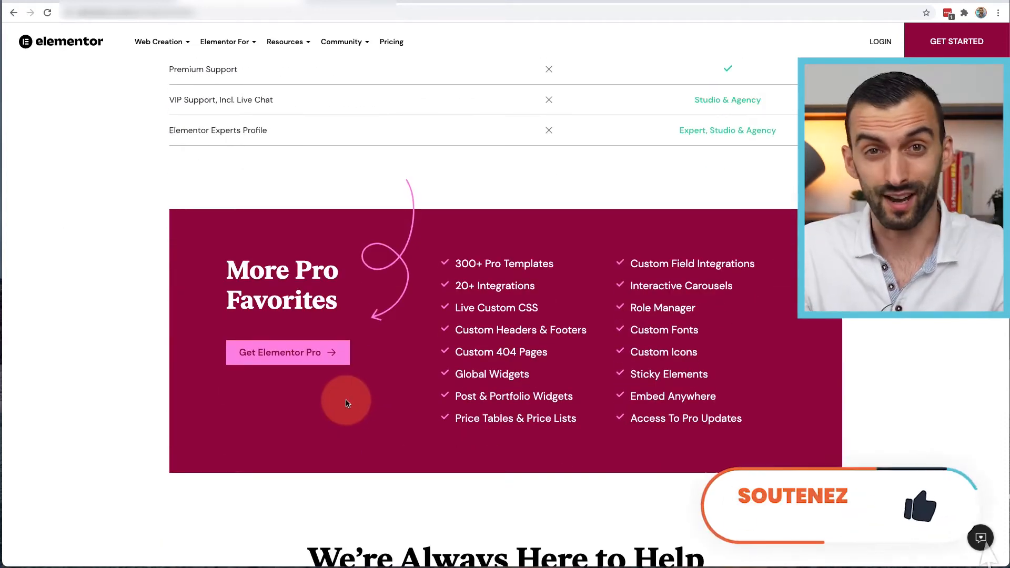
pyautogui.scroll(-3, 368, 384)
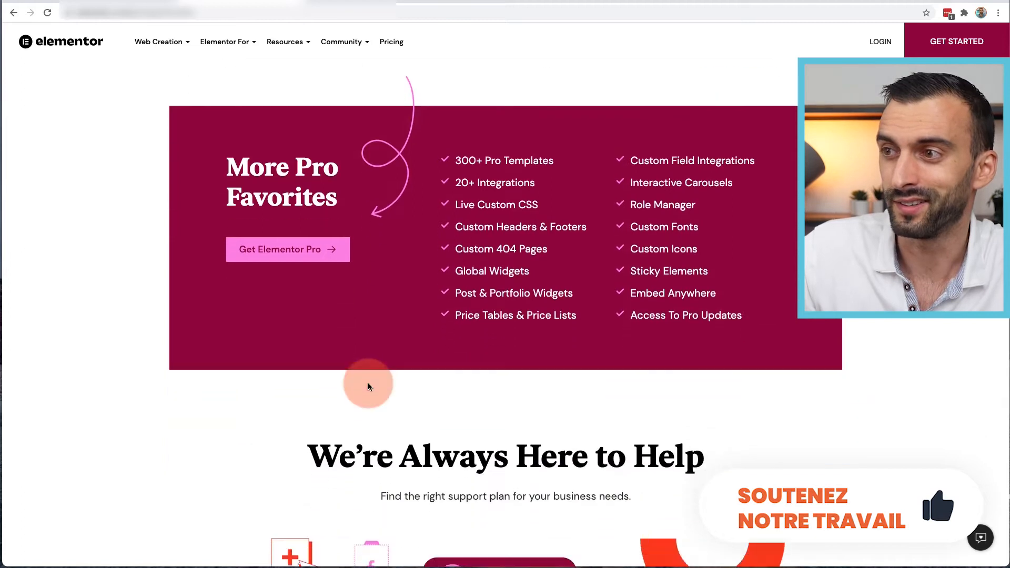
pyautogui.scroll(-6, 366, 387)
pyautogui.scroll(15, 366, 387)
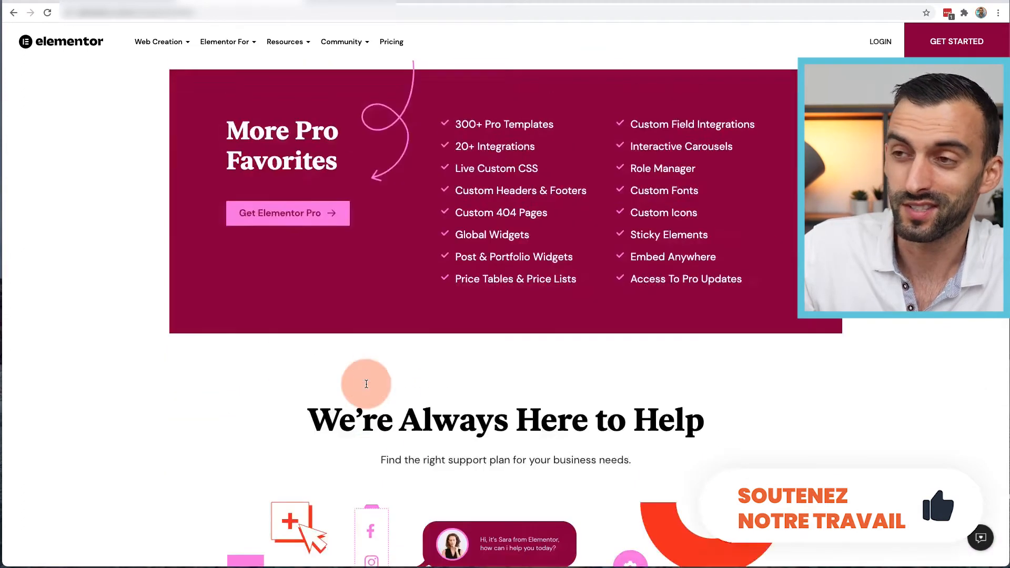
pyautogui.scroll(7, 367, 386)
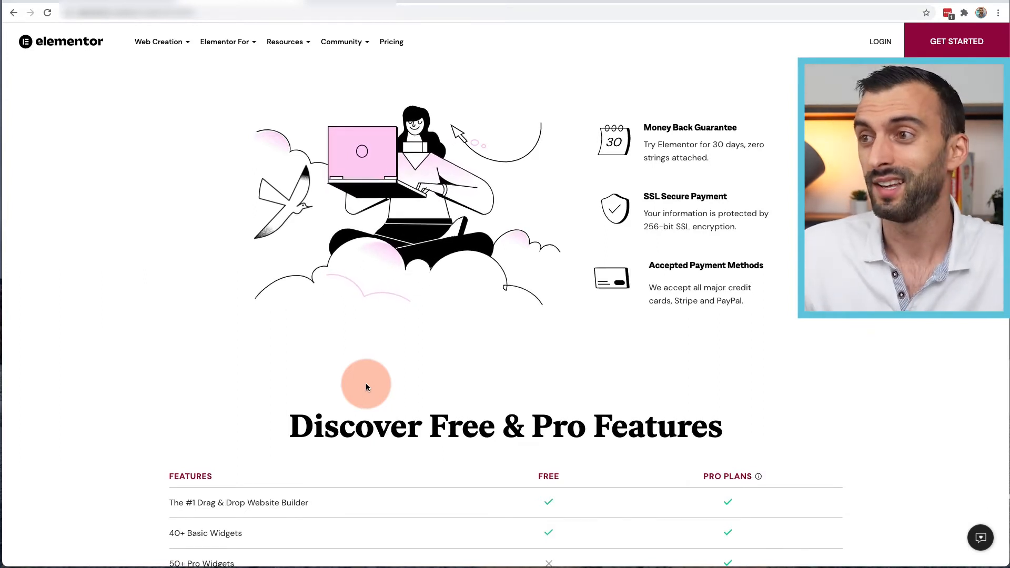
pyautogui.scroll(3, 362, 371)
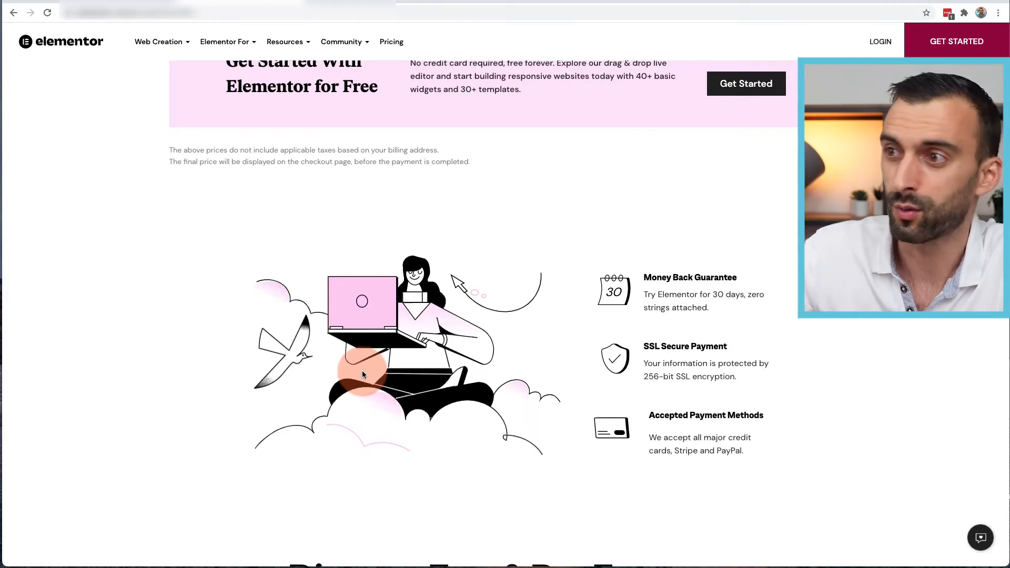
# Scroll up to the plan cards showing Essential at US$49 per year.
pyautogui.scroll(3, 550, 374)
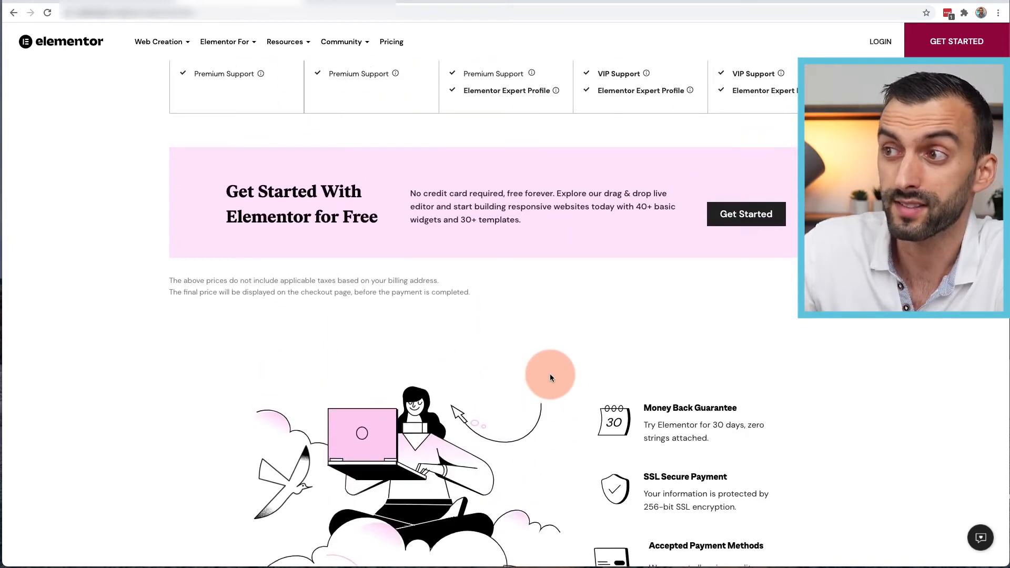
pyautogui.scroll(4, 550, 377)
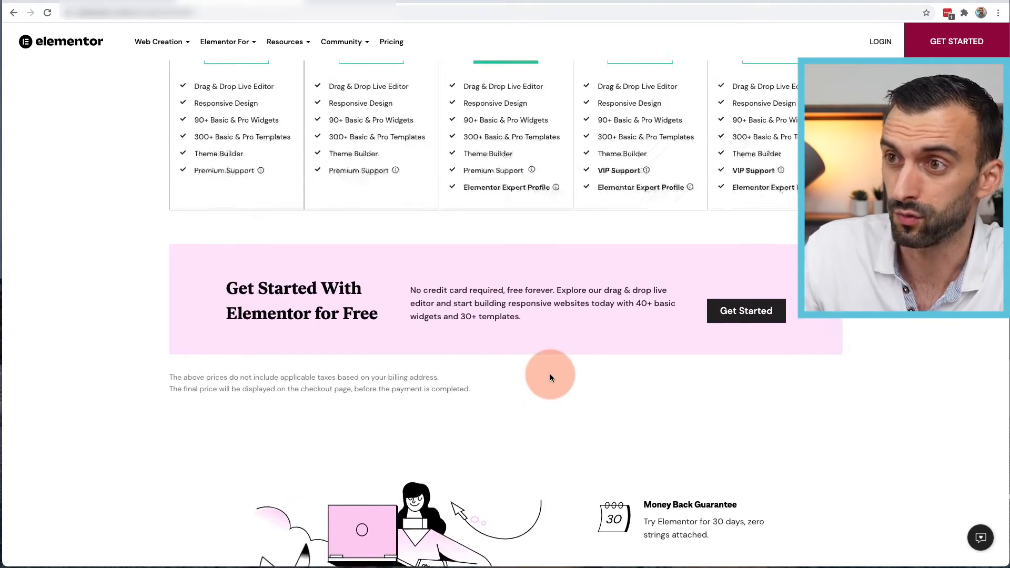
pyautogui.scroll(2, 550, 378)
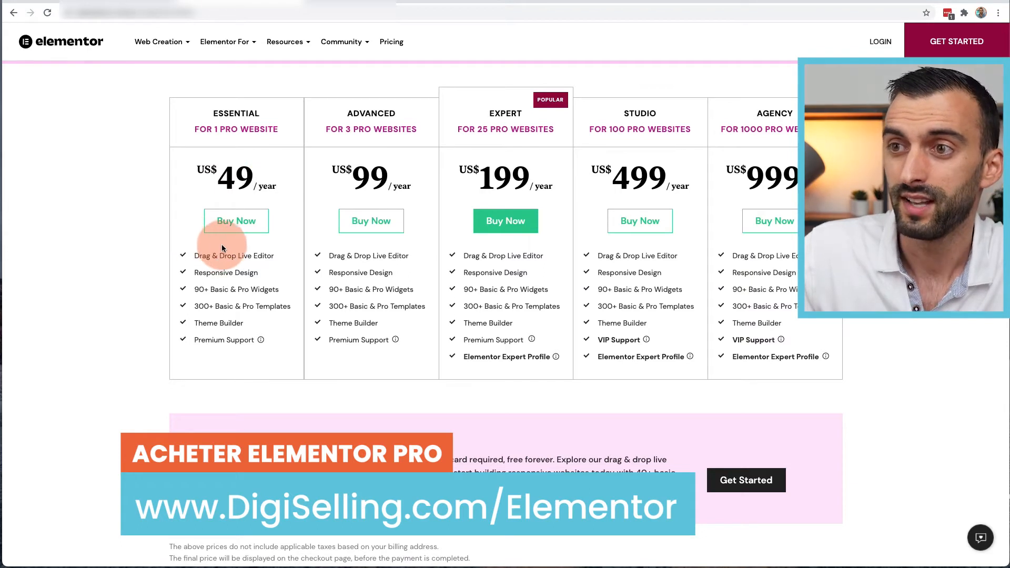
# Buy the Essential plan and submit the checkout for Elementor Pro Essential at $49.00/year.
pyautogui.click(239, 225)
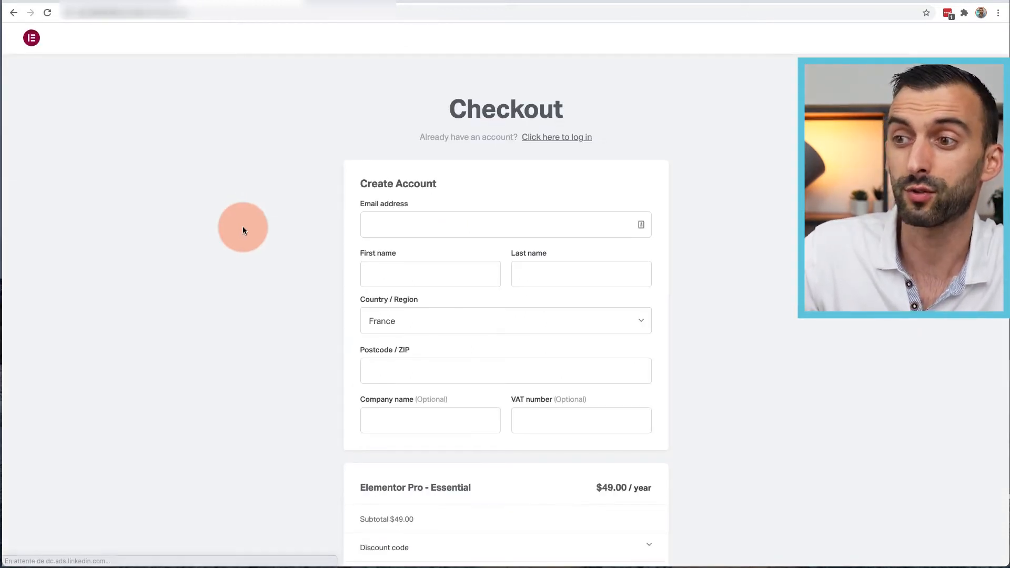
pyautogui.scroll(-5, 243, 229)
pyautogui.scroll(-1, 243, 230)
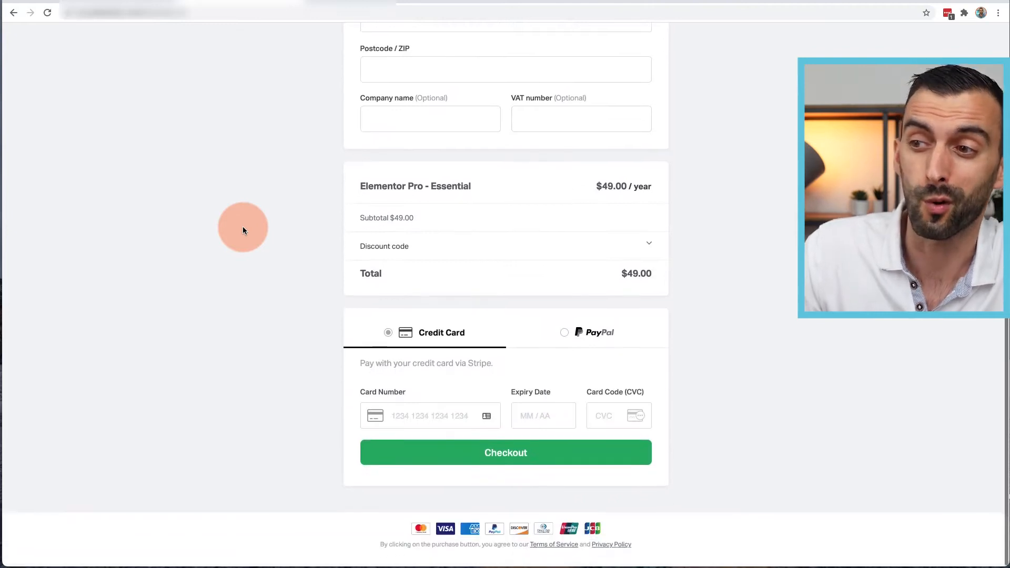
pyautogui.scroll(6, 243, 230)
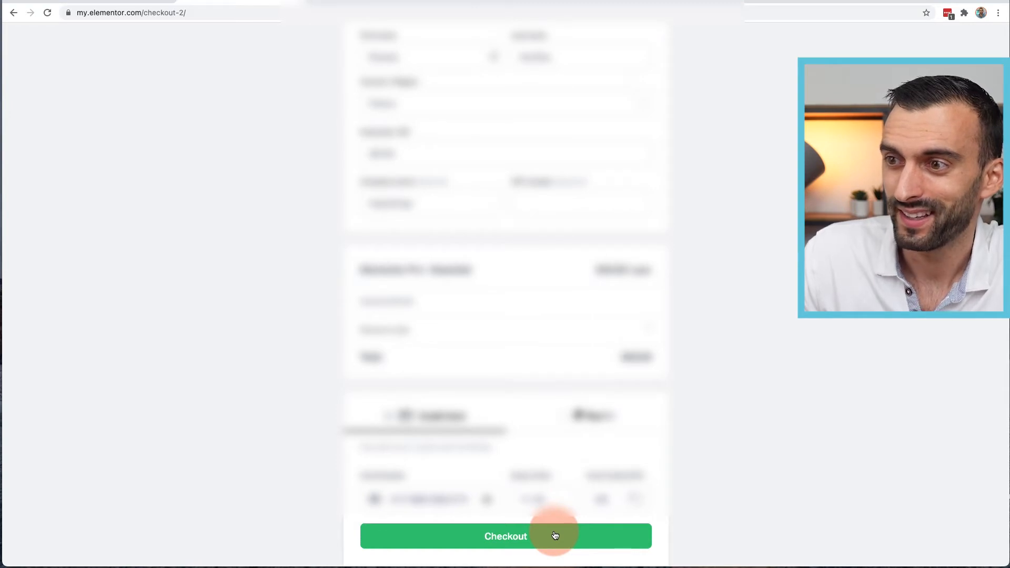
pyautogui.scroll(-2, 553, 531)
pyautogui.click(535, 496)
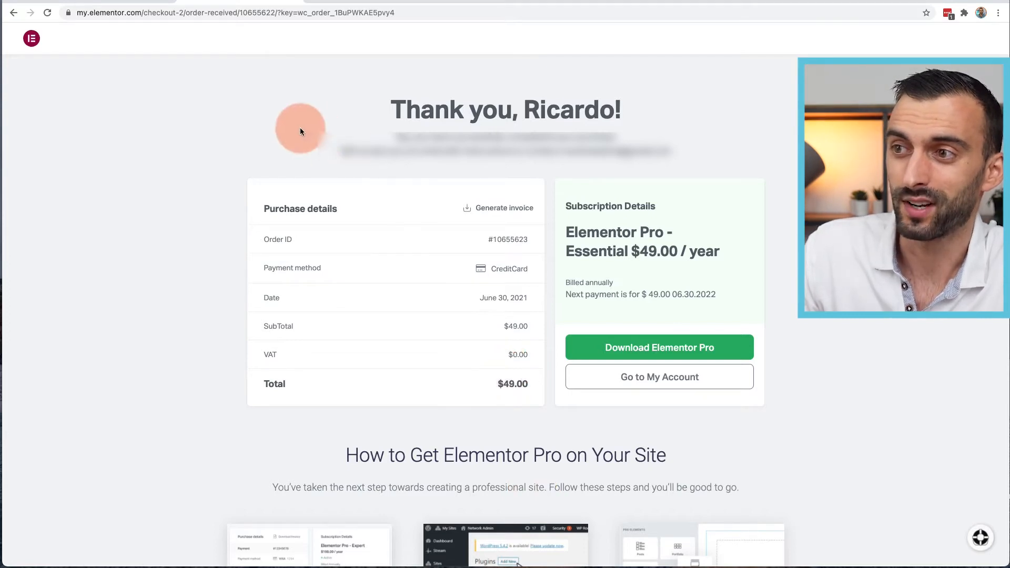
# Switch from the order confirmation to the WordPress Tableau de bord tab.
pyautogui.click(116, 1)
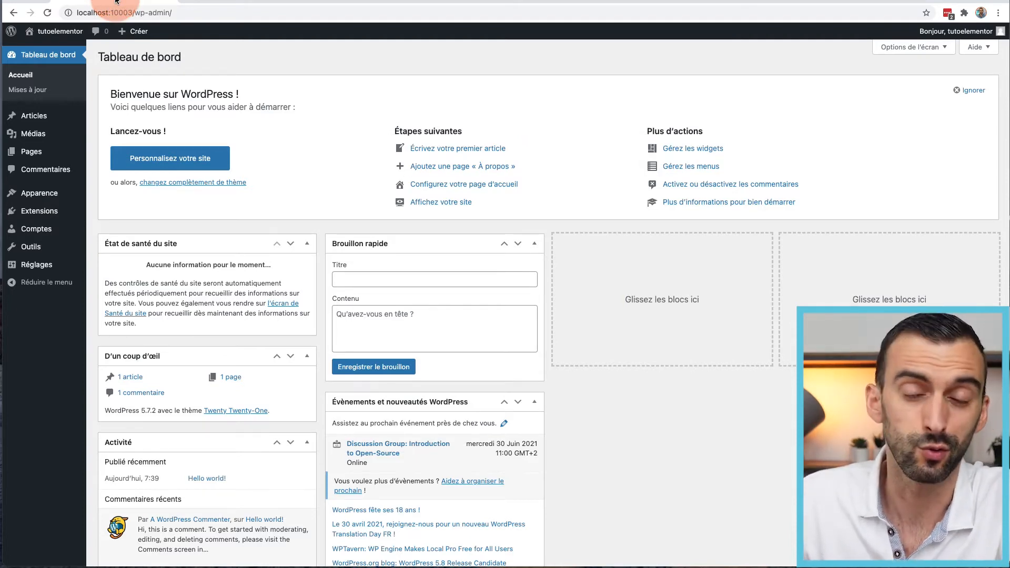
# Search the plugin directory for 'elementor', then install and activate the Elementor plugin.
pyautogui.moveTo(68, 211)
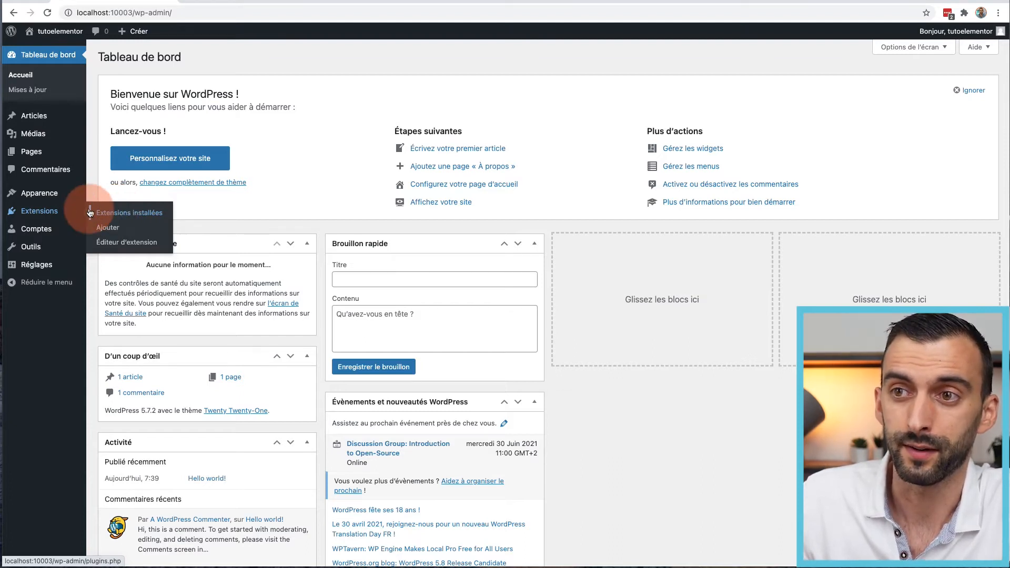
pyautogui.click(137, 213)
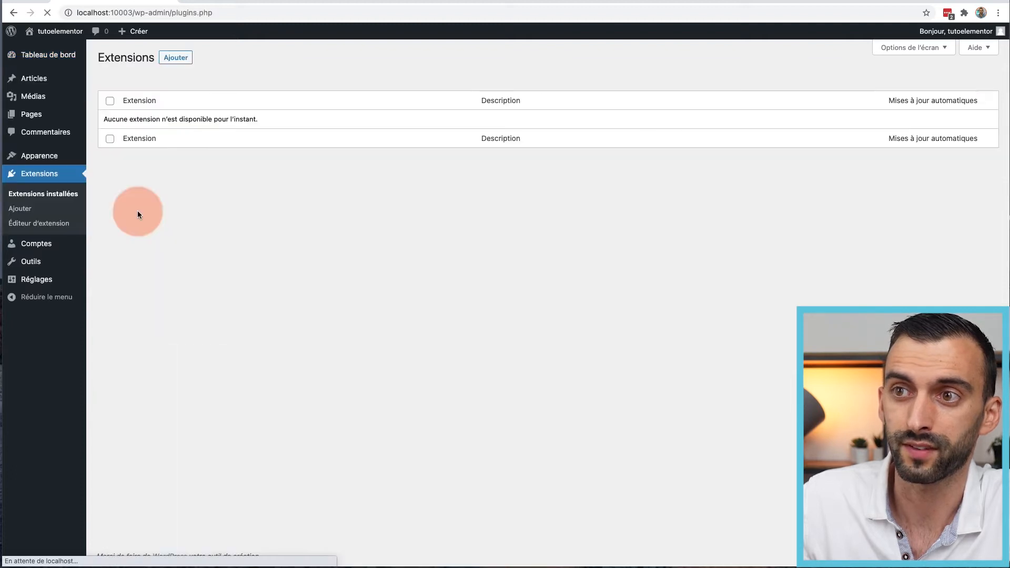
pyautogui.click(181, 61)
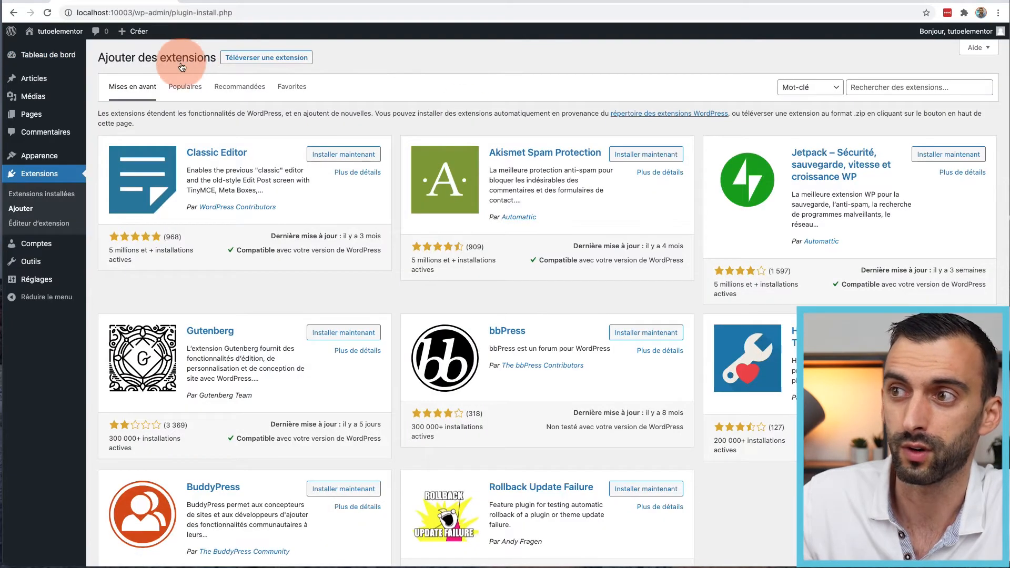
pyautogui.click(924, 84)
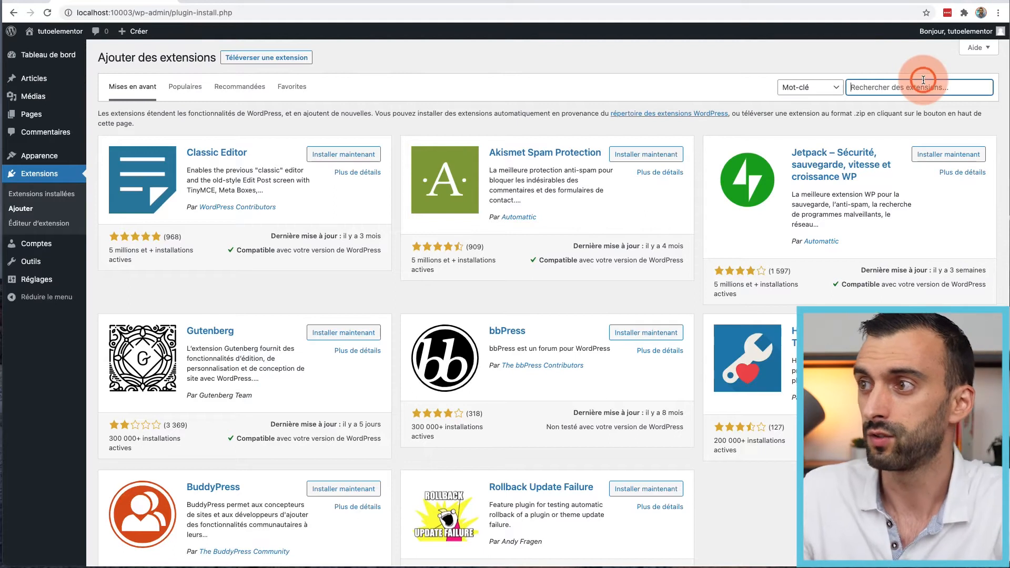
pyautogui.write('elementor')
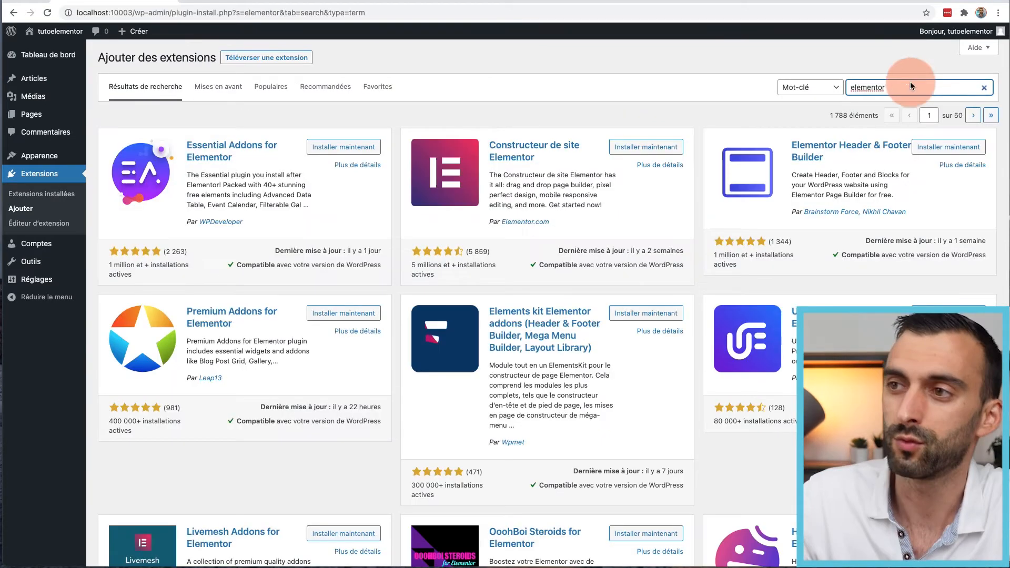
pyautogui.click(634, 151)
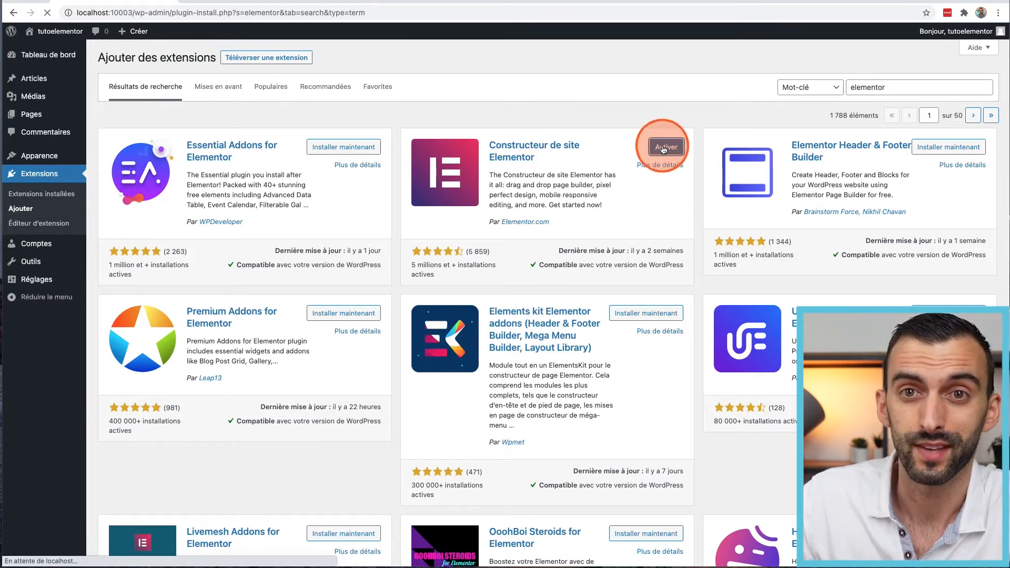
pyautogui.click(663, 149)
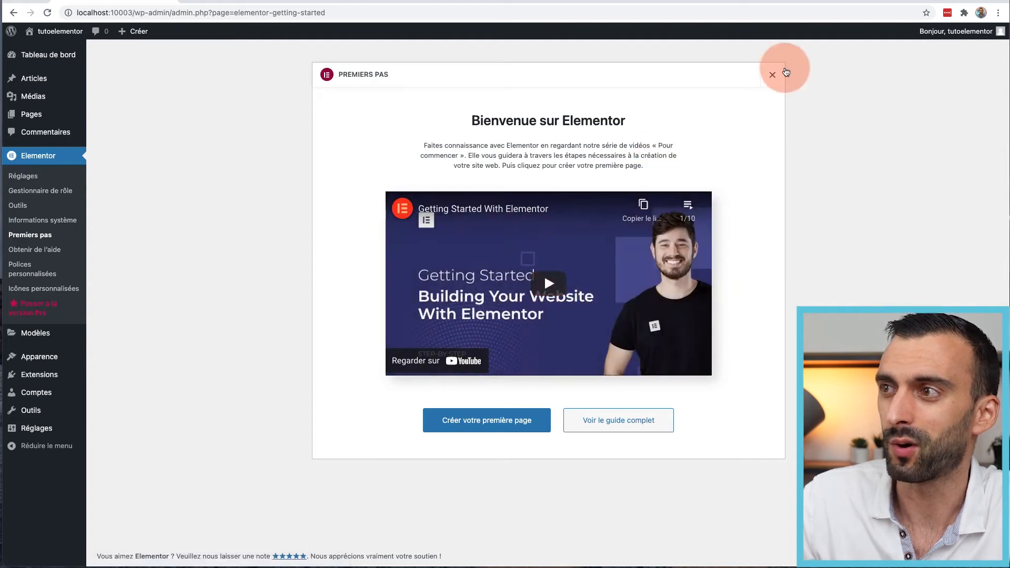
# Close the Elementor welcome screen and go to My Account from the order confirmation.
pyautogui.click(772, 75)
pyautogui.click(237, 2)
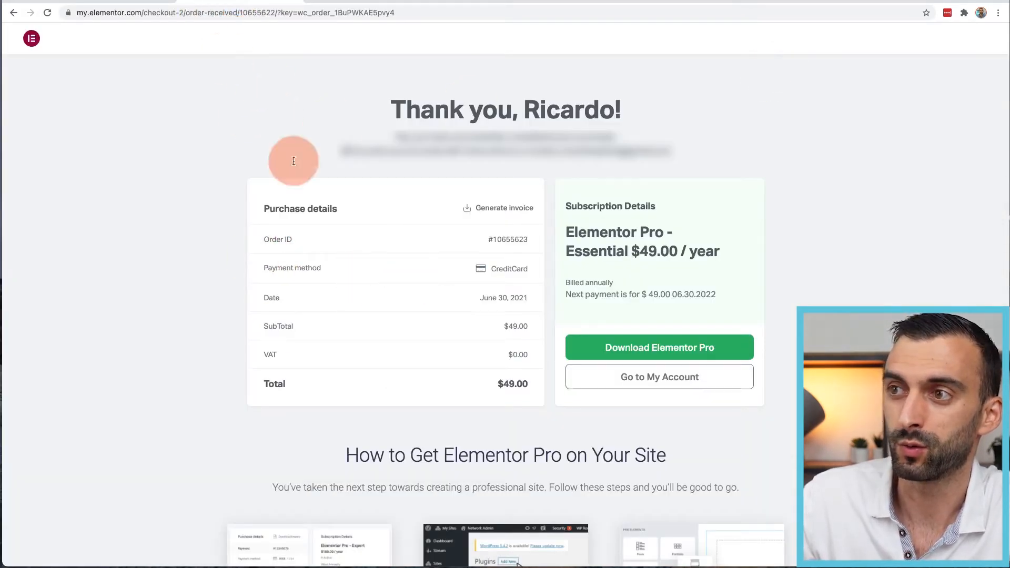
pyautogui.click(654, 383)
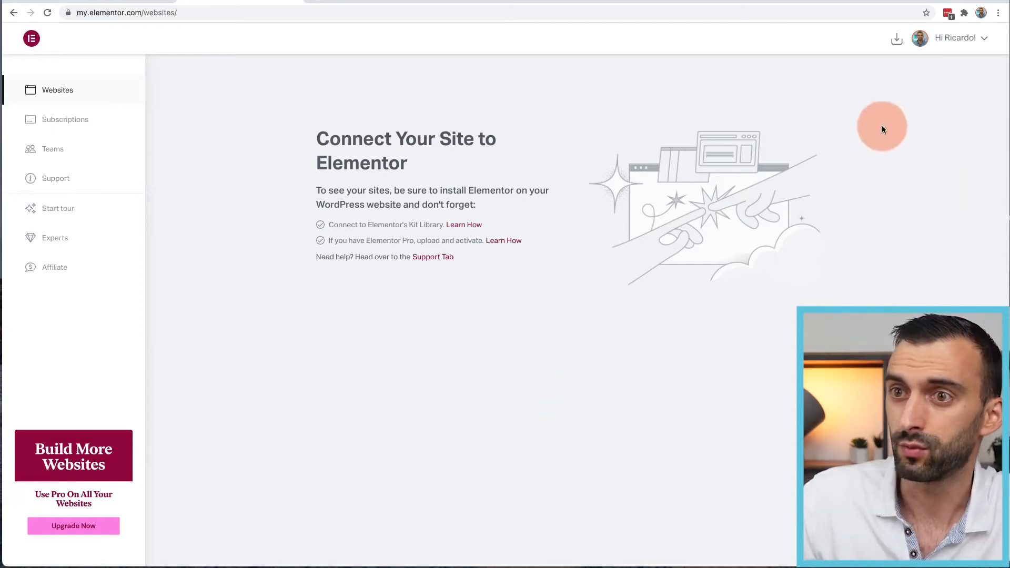
pyautogui.click(955, 38)
pyautogui.click(896, 130)
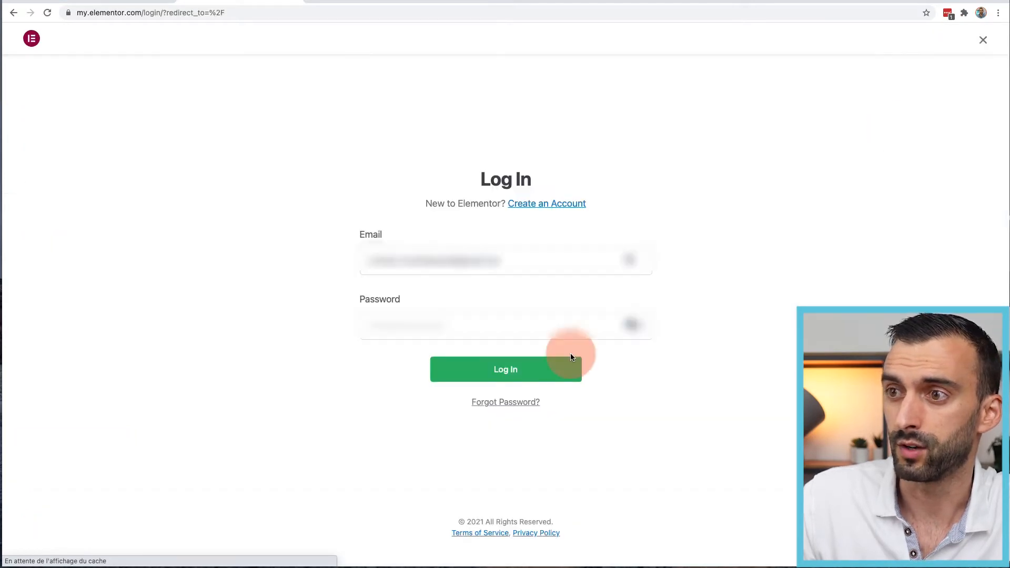
pyautogui.click(149, 15)
pyautogui.write('elementor')
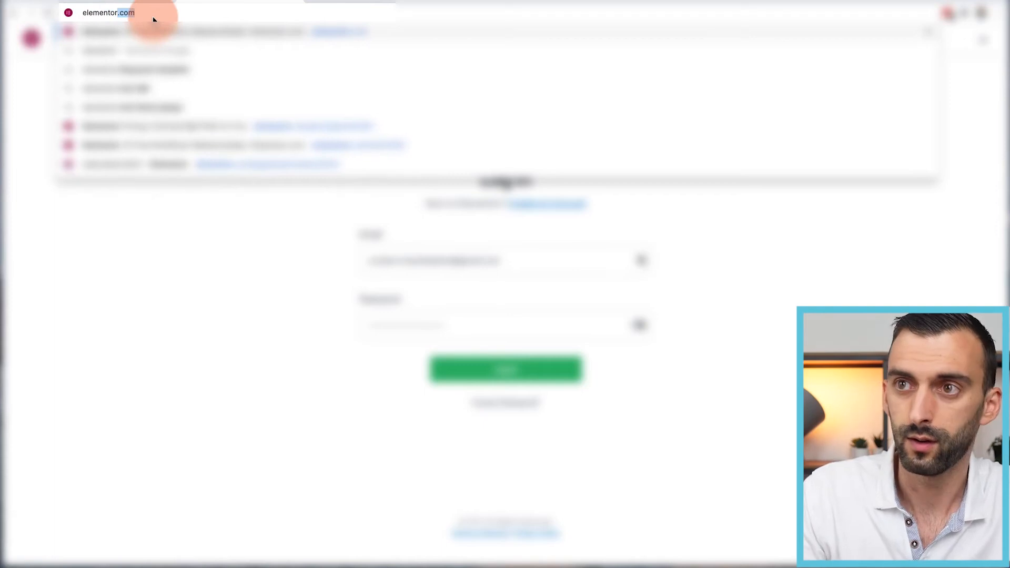
pyautogui.press('Return')
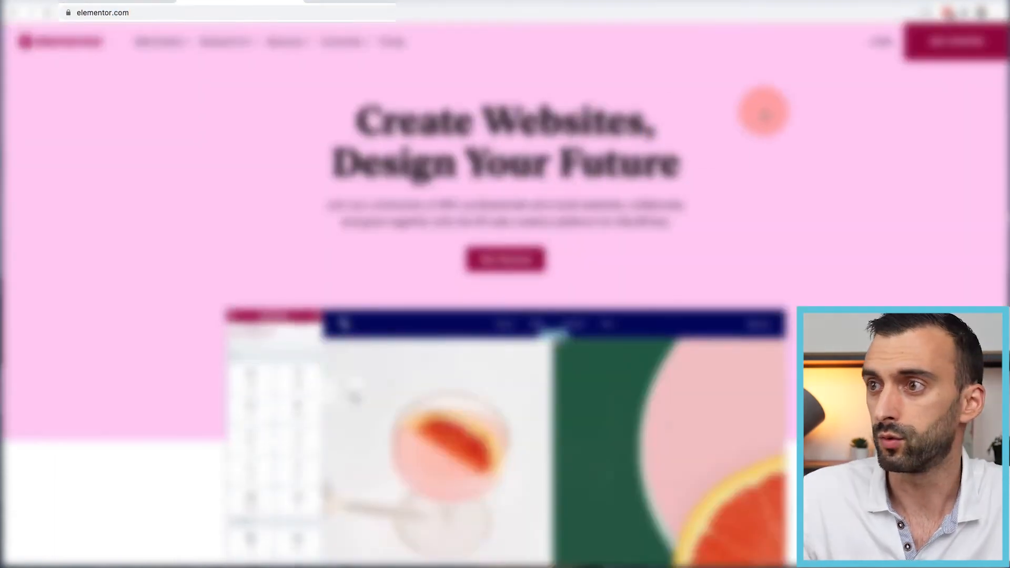
pyautogui.click(872, 47)
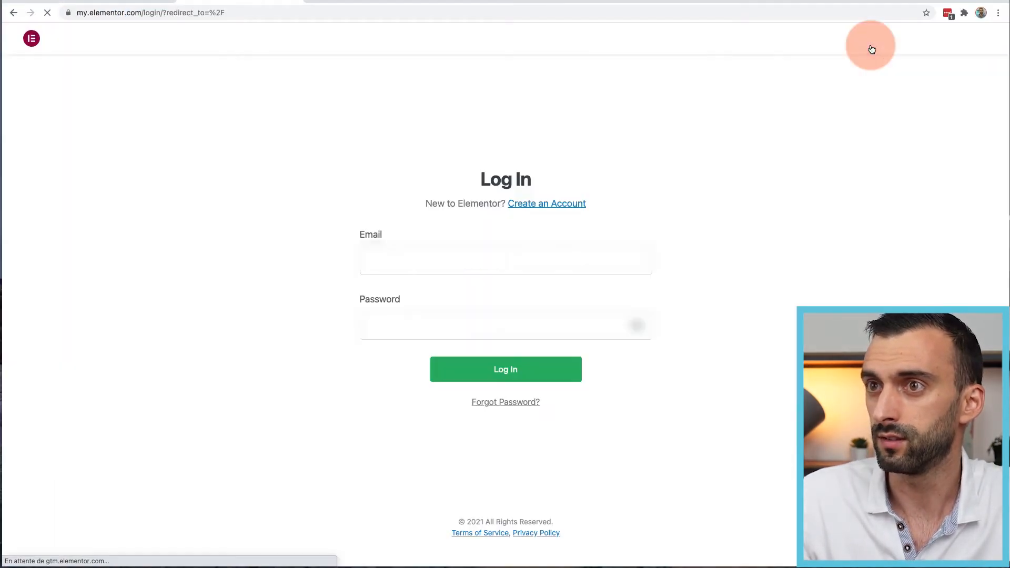
pyautogui.click(514, 387)
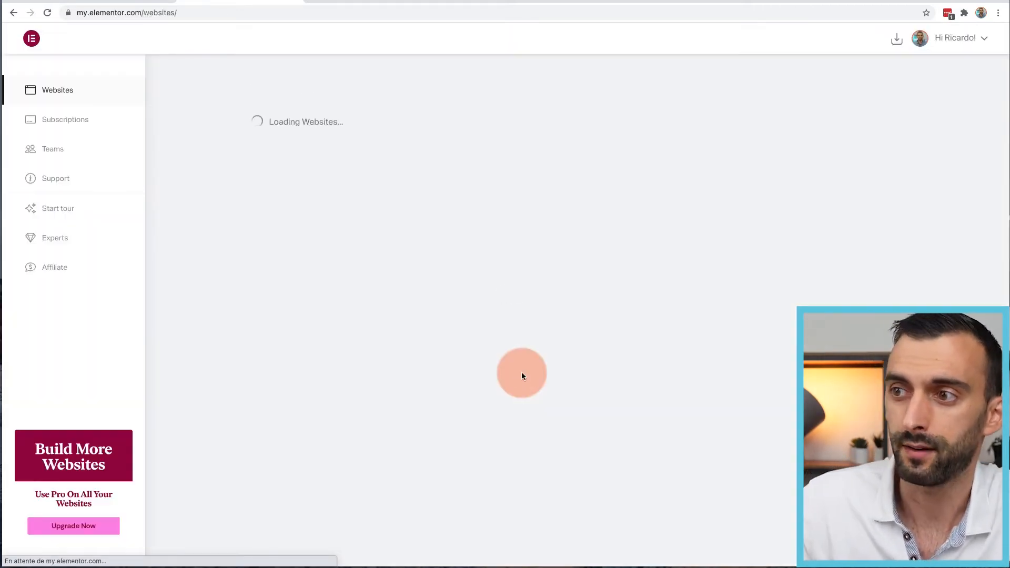
# Show the Subscriptions page listing the active Elementor Pro - Essential plan.
pyautogui.click(79, 129)
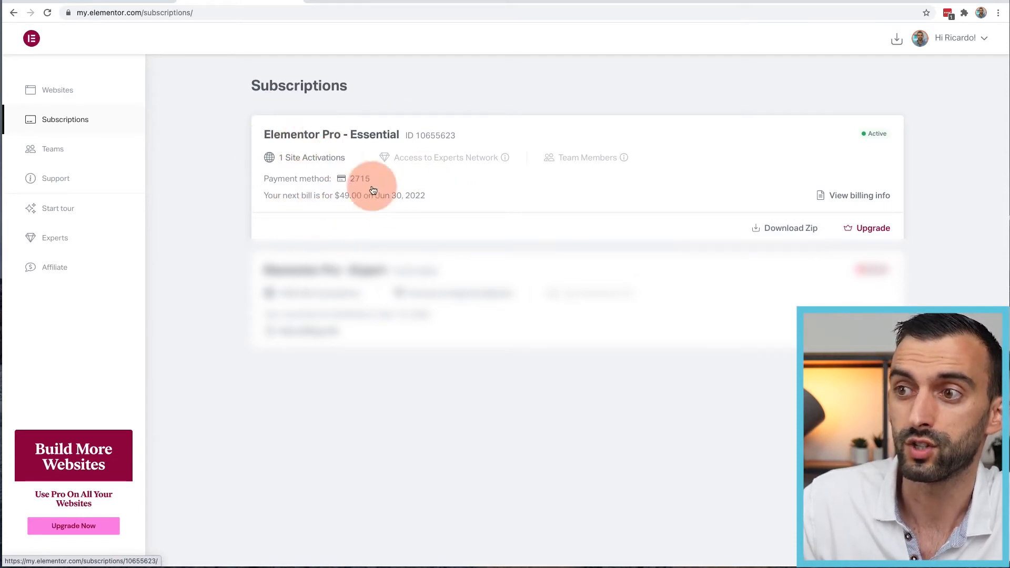
# Download and save the Elementor Pro zip from my.elementor.com, then go back to the WordPress dashboard.
pyautogui.click(788, 233)
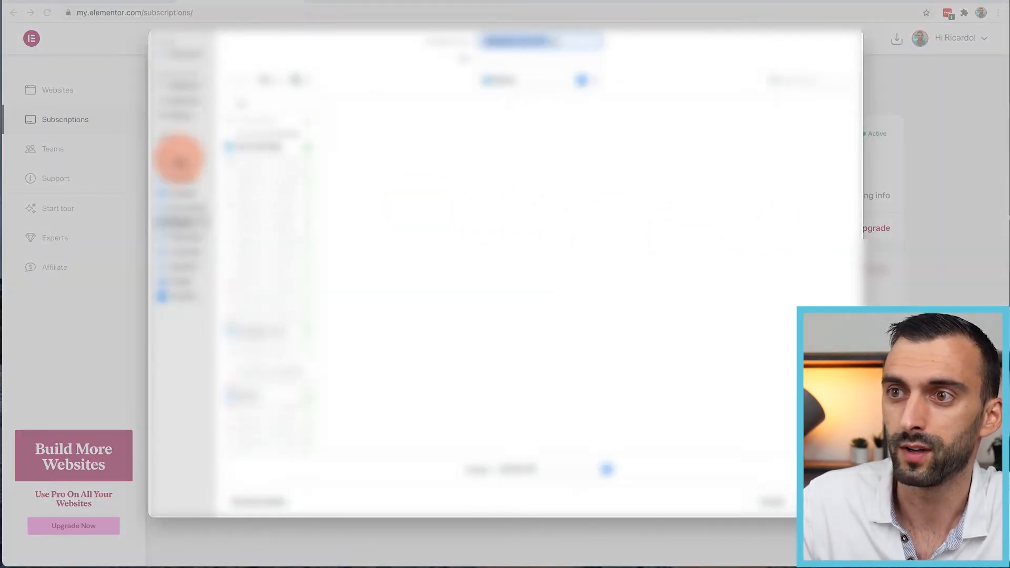
pyautogui.click(841, 500)
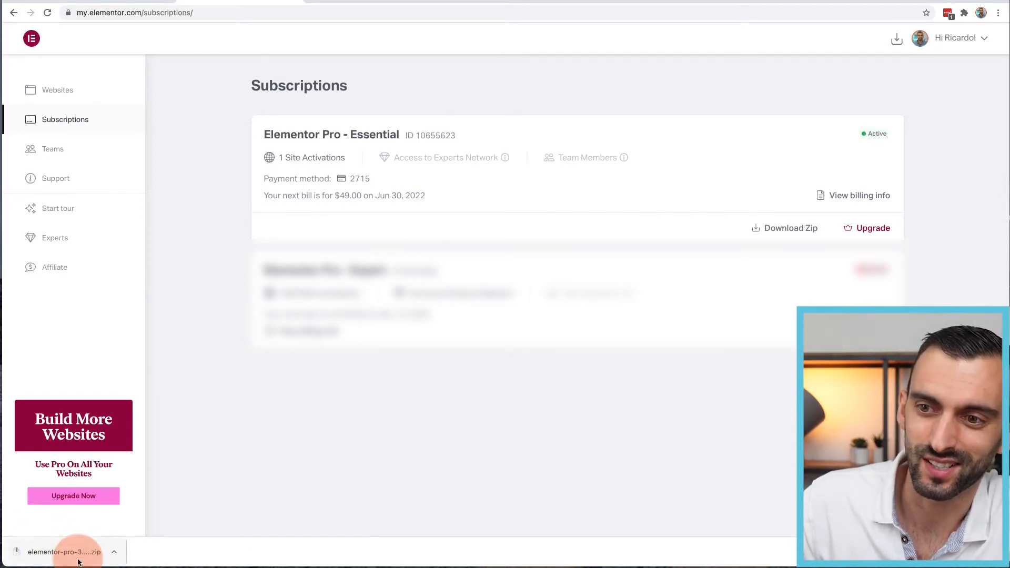
pyautogui.click(111, 6)
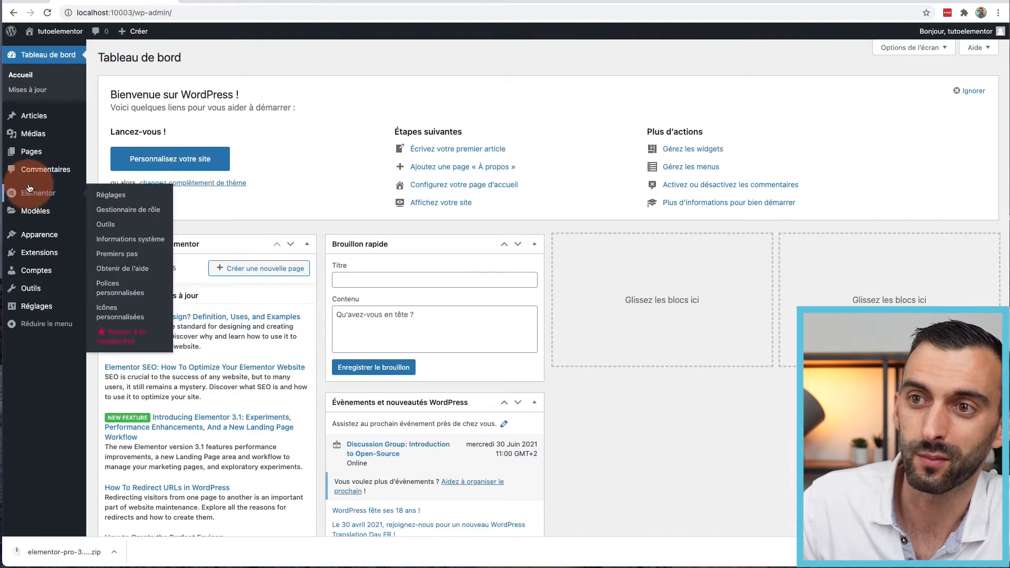
# Go to Extensions > Ajouter and show the Téléverser une extension upload form.
pyautogui.moveTo(69, 147)
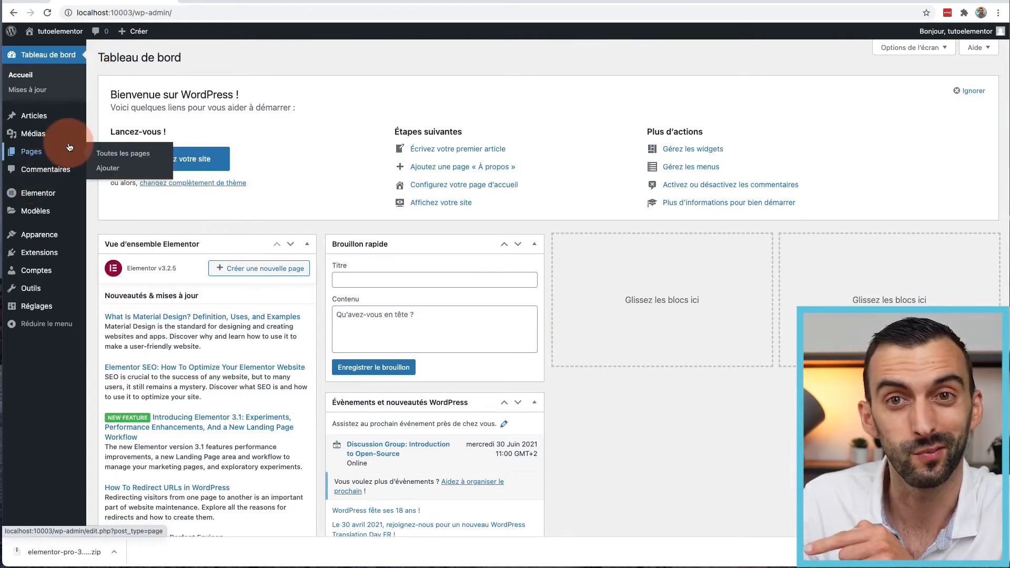
pyautogui.moveTo(40, 252)
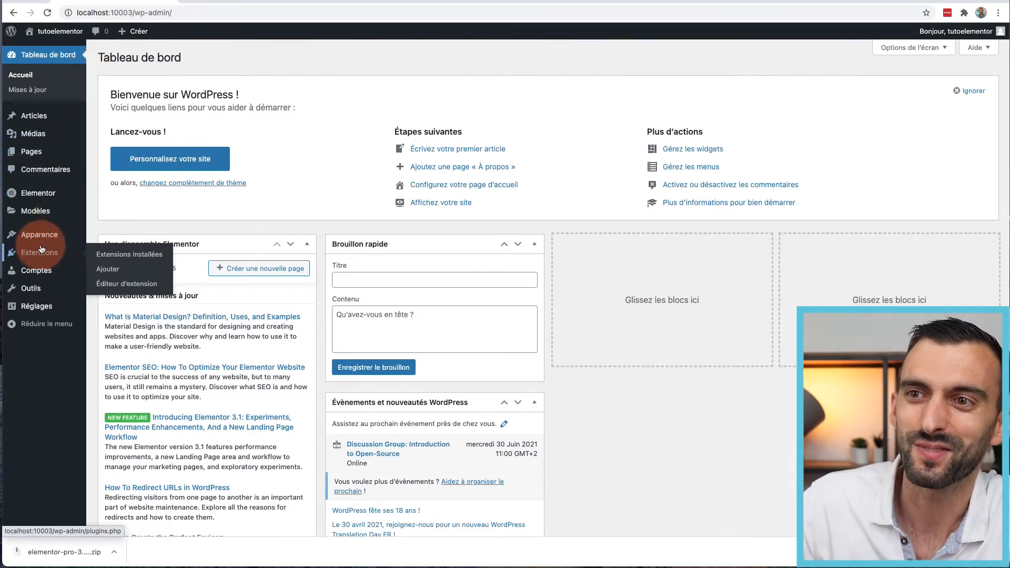
pyautogui.click(108, 269)
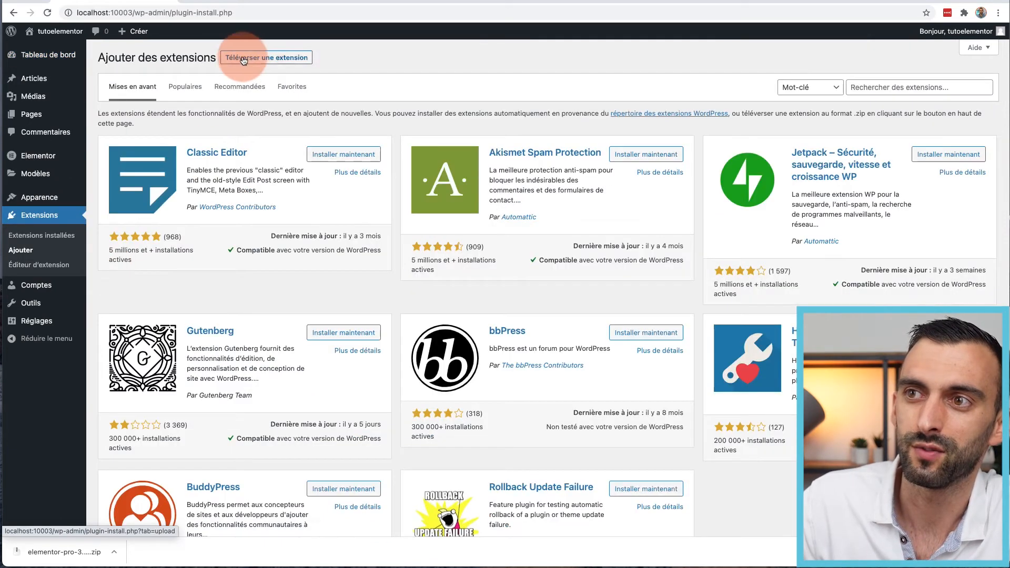
pyautogui.click(262, 60)
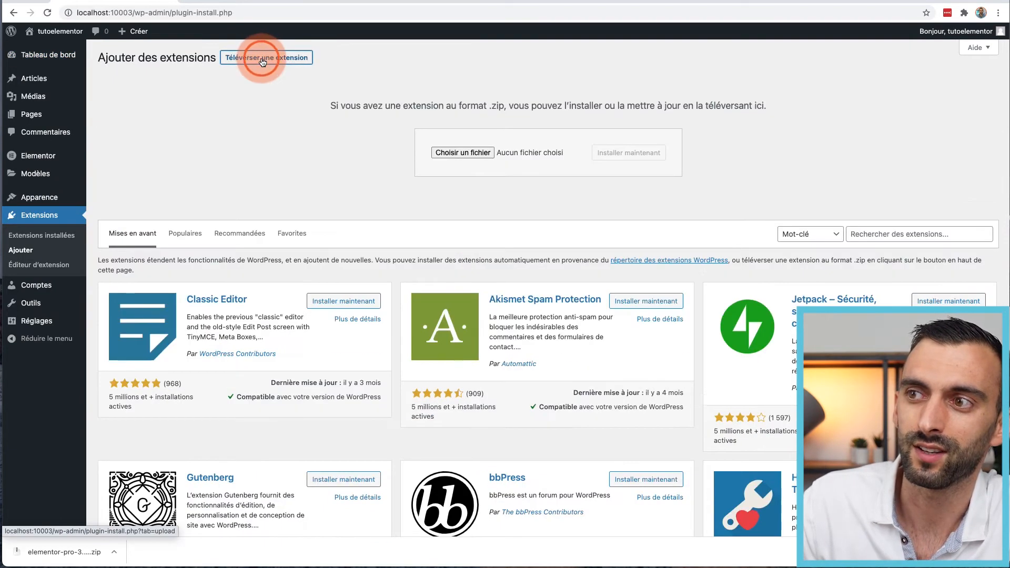
# Upload elementor-pro-3.3.1.zip and install it with Installer maintenant.
pyautogui.click(460, 153)
pyautogui.click(459, 152)
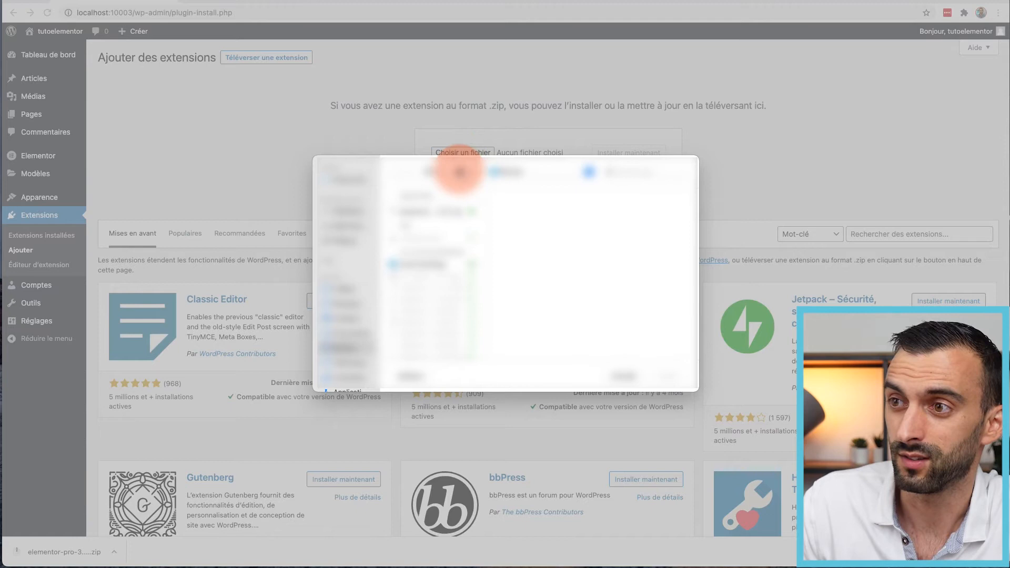
pyautogui.click(421, 212)
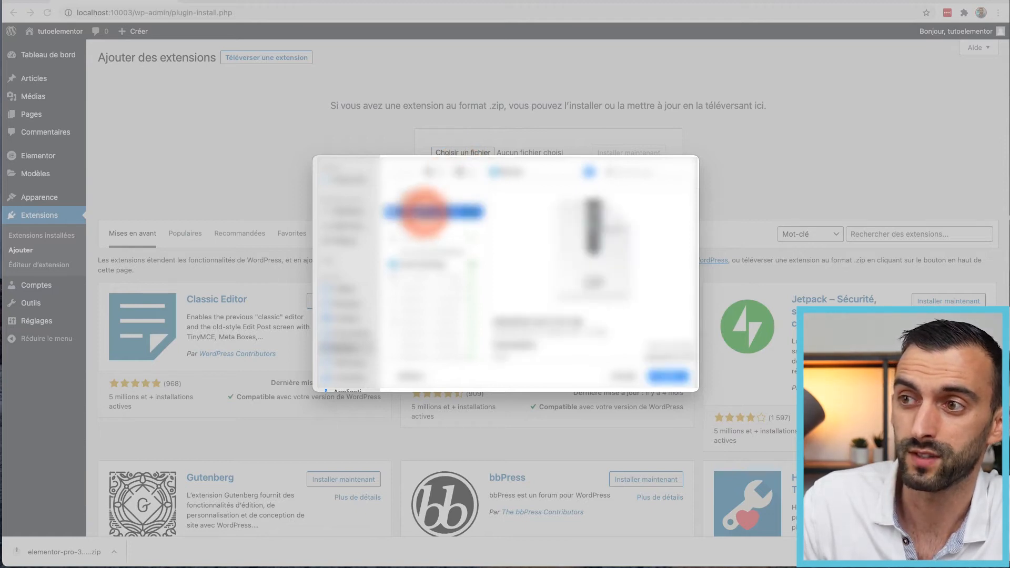
pyautogui.click(666, 375)
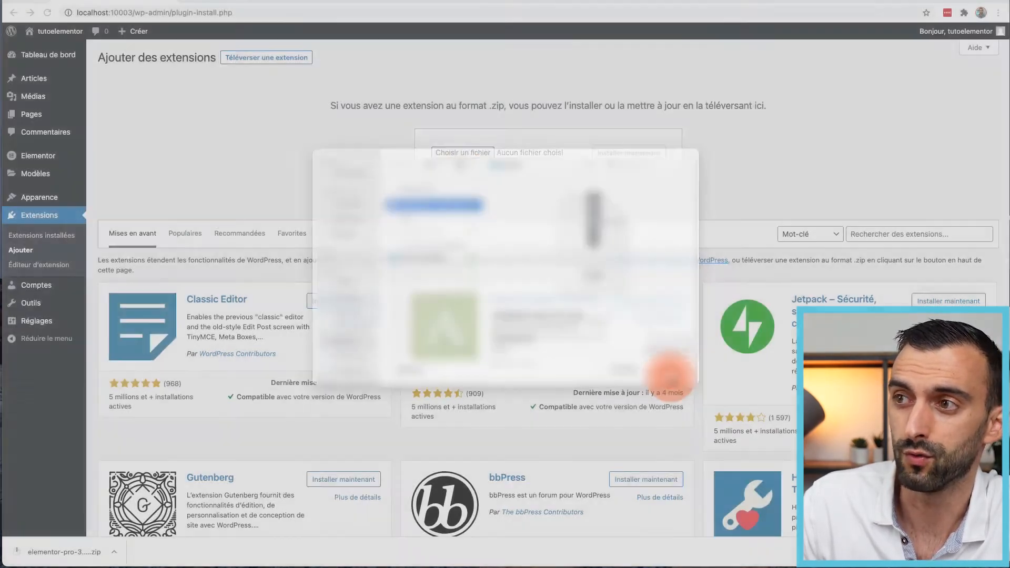
pyautogui.click(632, 153)
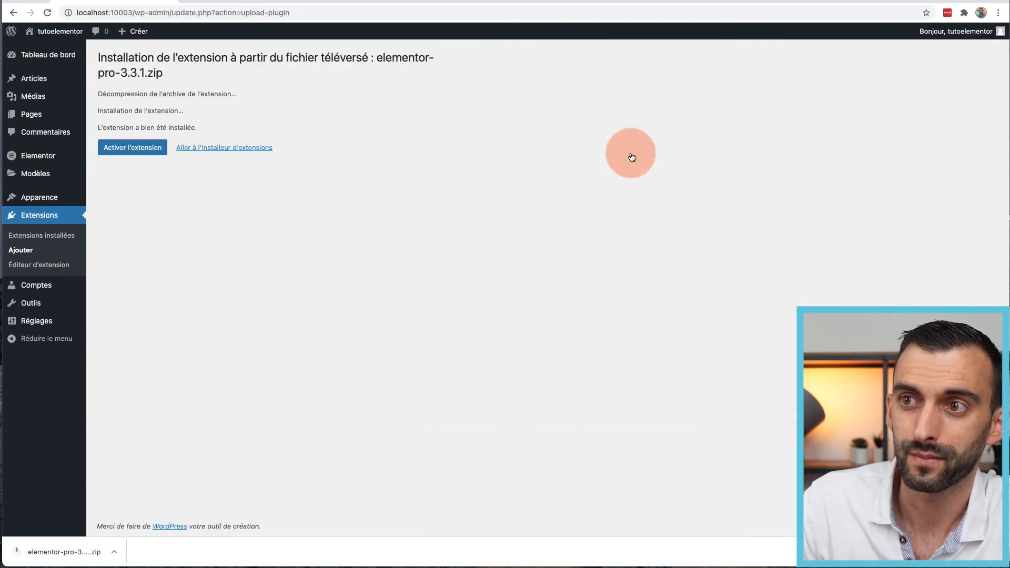
# Activate the Elementor Pro 3.3.1 extension and go to Elementor's License settings.
pyautogui.click(139, 153)
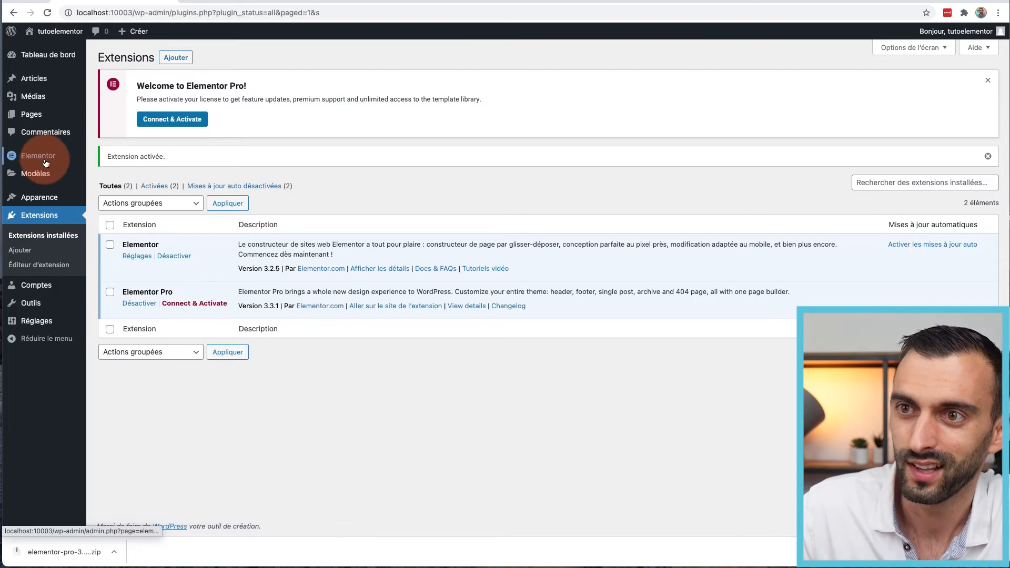
pyautogui.moveTo(41, 162)
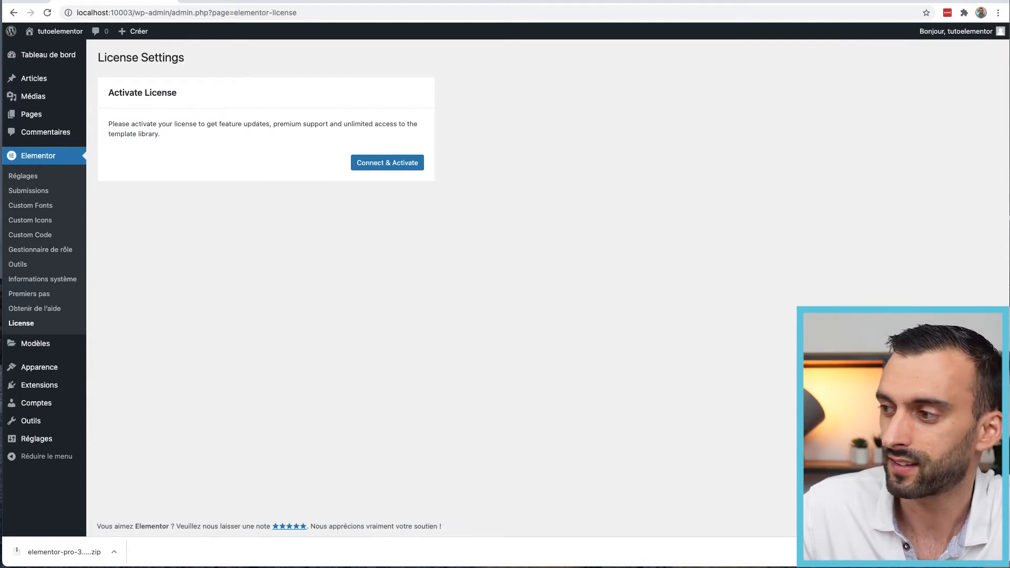
# Connect the site to the Elementor account and activate the Elementor Pro license.
pyautogui.click(997, 551)
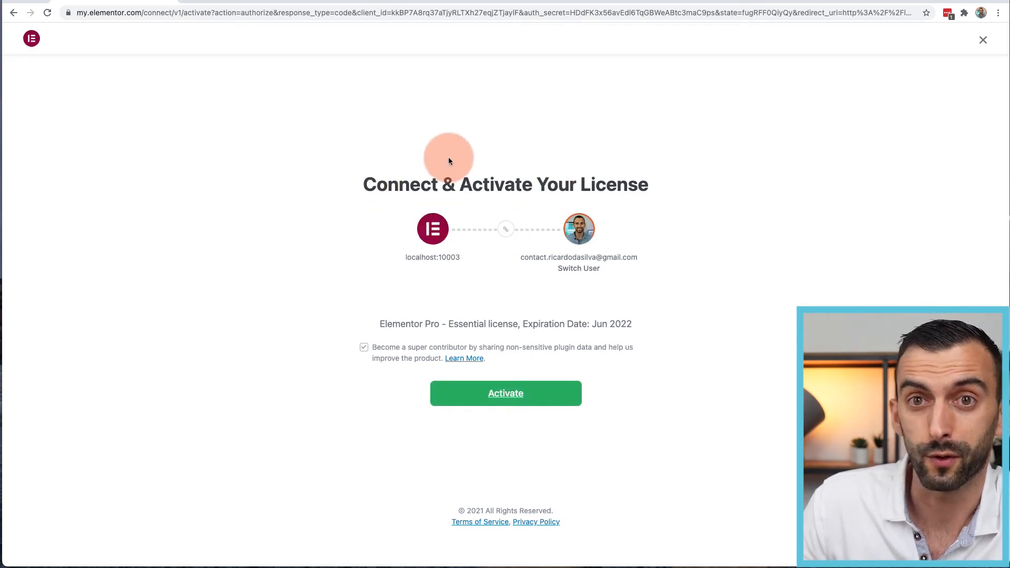
pyautogui.click(506, 395)
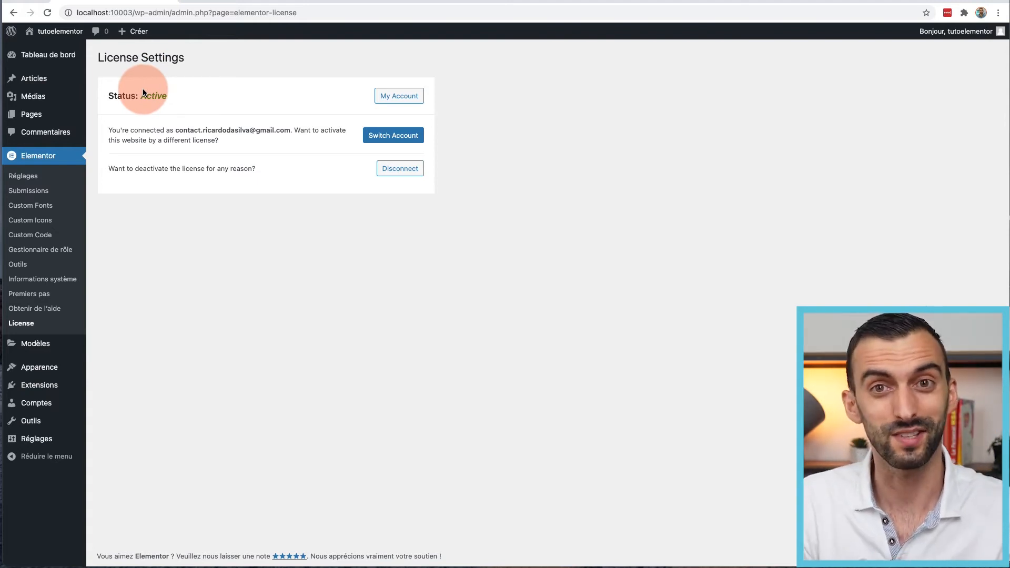
# Create a new page from Pages > Toutes les pages > Ajouter.
pyautogui.moveTo(63, 115)
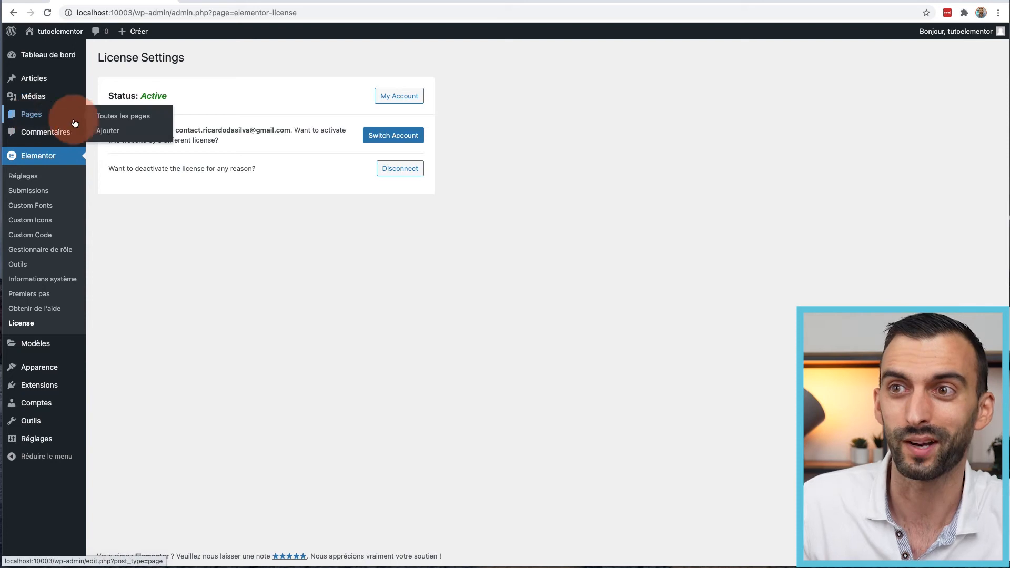
pyautogui.click(107, 121)
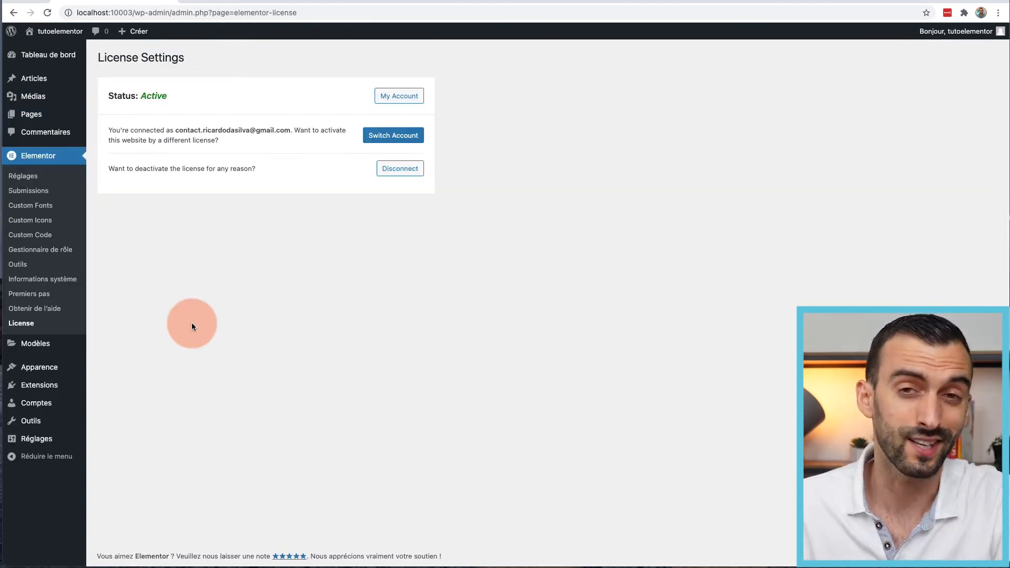
pyautogui.moveTo(48, 113)
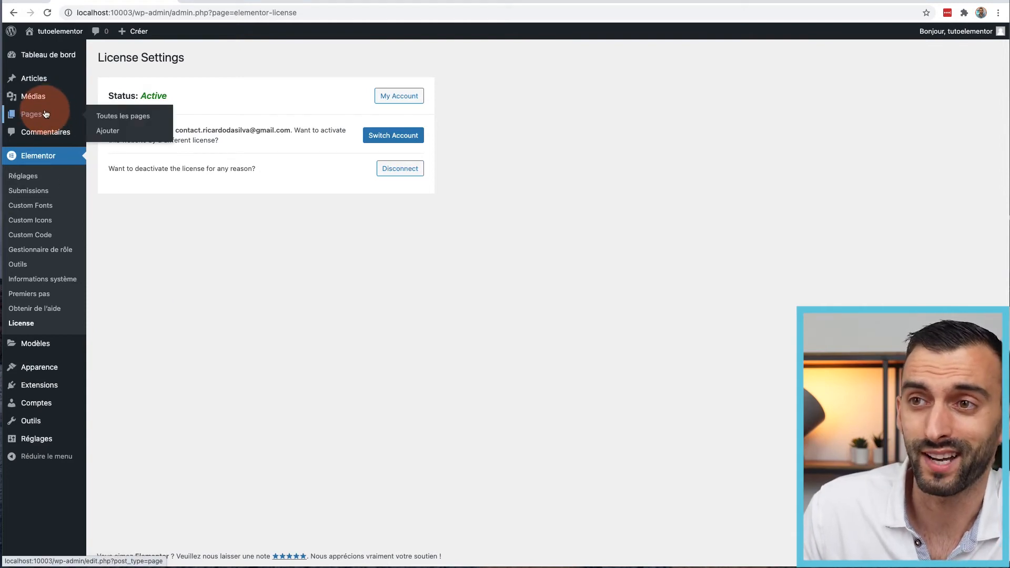
pyautogui.click(108, 115)
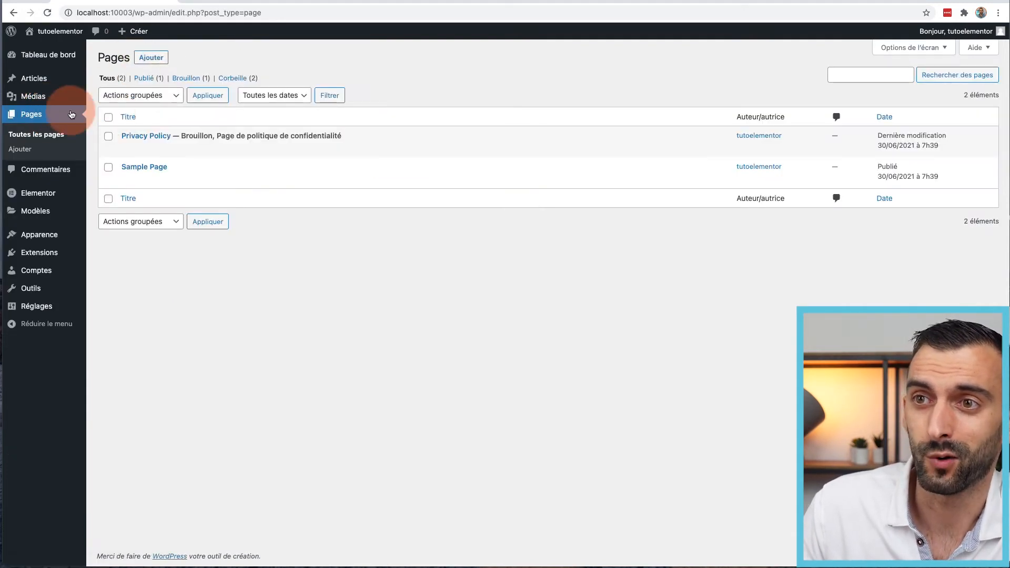
pyautogui.click(148, 59)
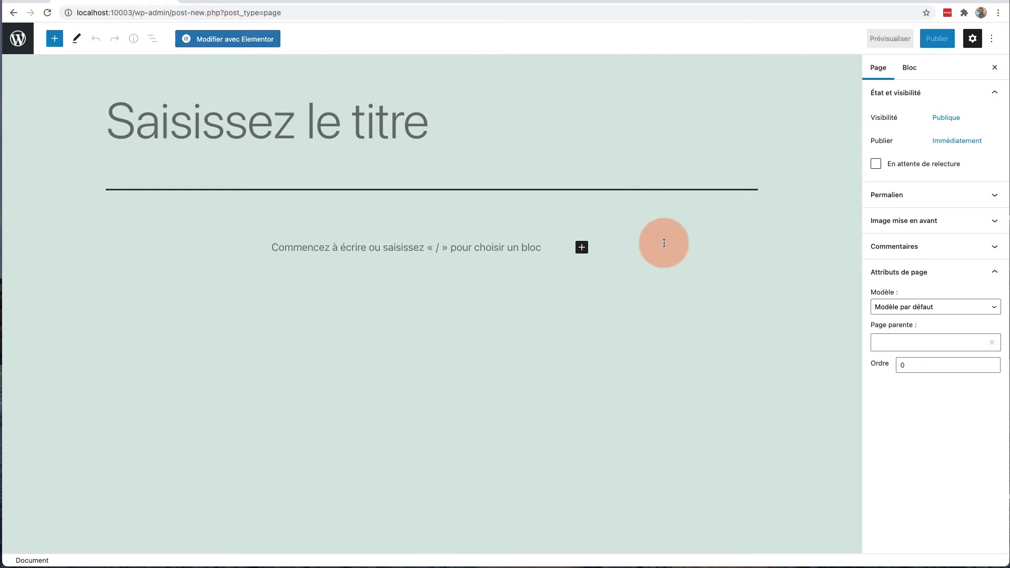
# Set the page's Modèle to Elementor canevas under Attributs de page.
pyautogui.click(925, 307)
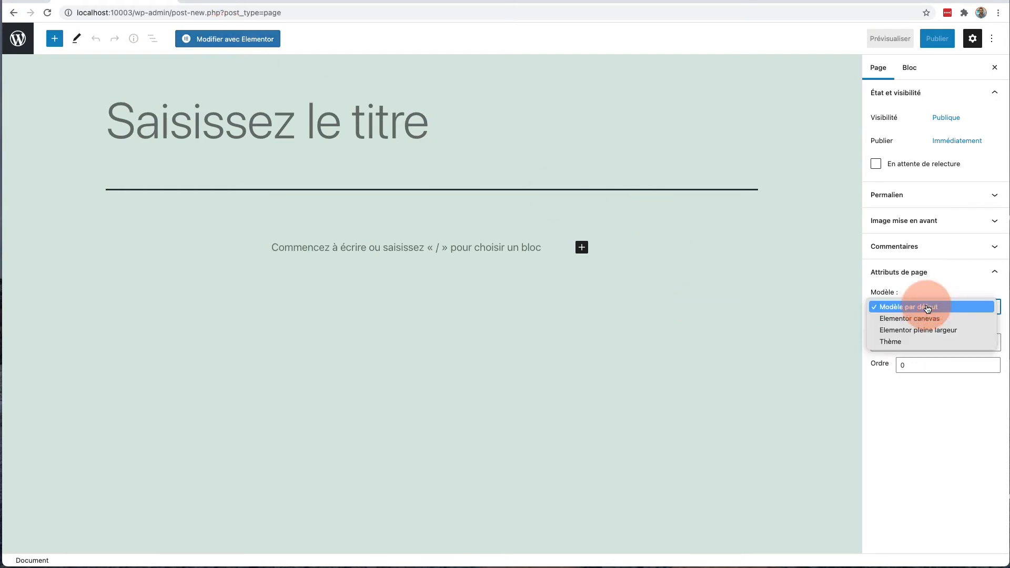
pyautogui.moveTo(927, 309)
pyautogui.mouseDown()
pyautogui.moveTo(931, 350)
pyautogui.moveTo(927, 327)
pyautogui.mouseUp()
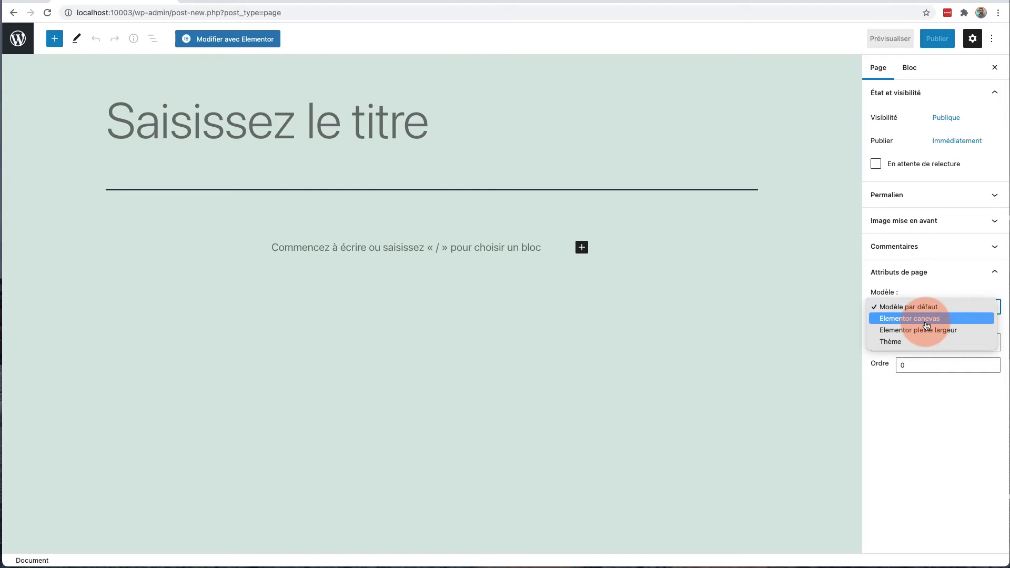
pyautogui.moveTo(927, 326)
pyautogui.mouseDown()
pyautogui.moveTo(920, 295)
pyautogui.moveTo(918, 323)
pyautogui.mouseUp()
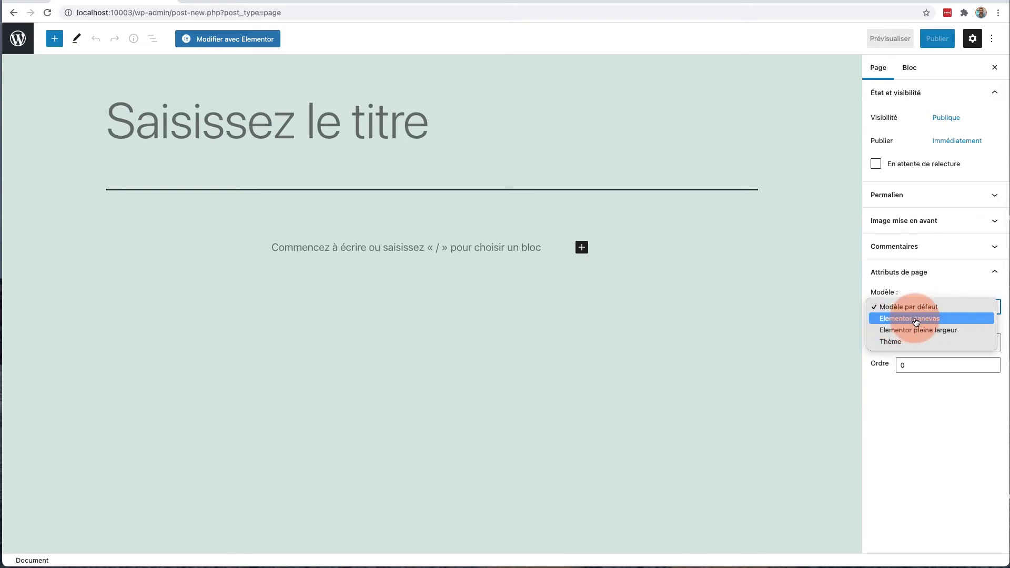
pyautogui.click(916, 319)
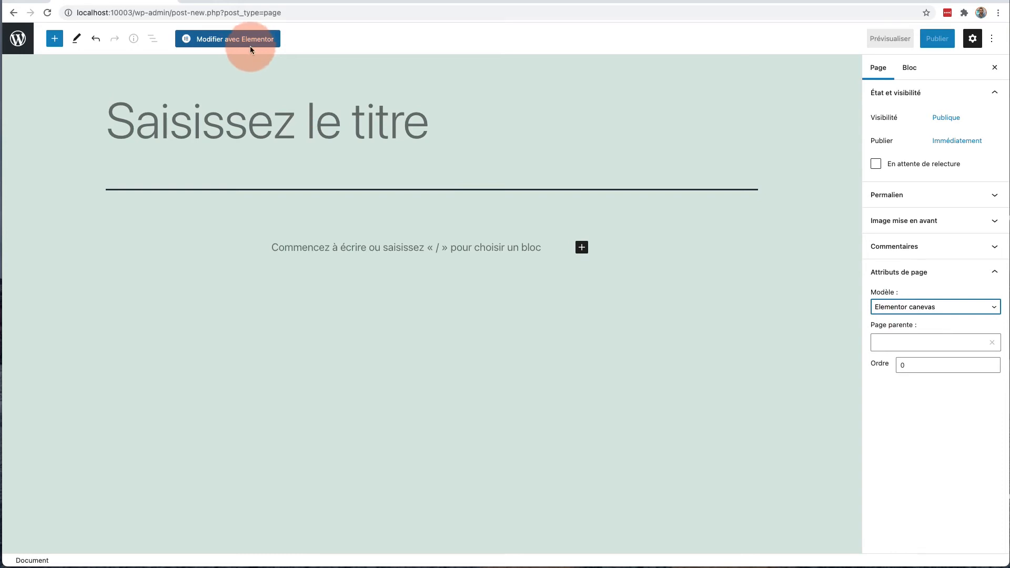
pyautogui.click(948, 313)
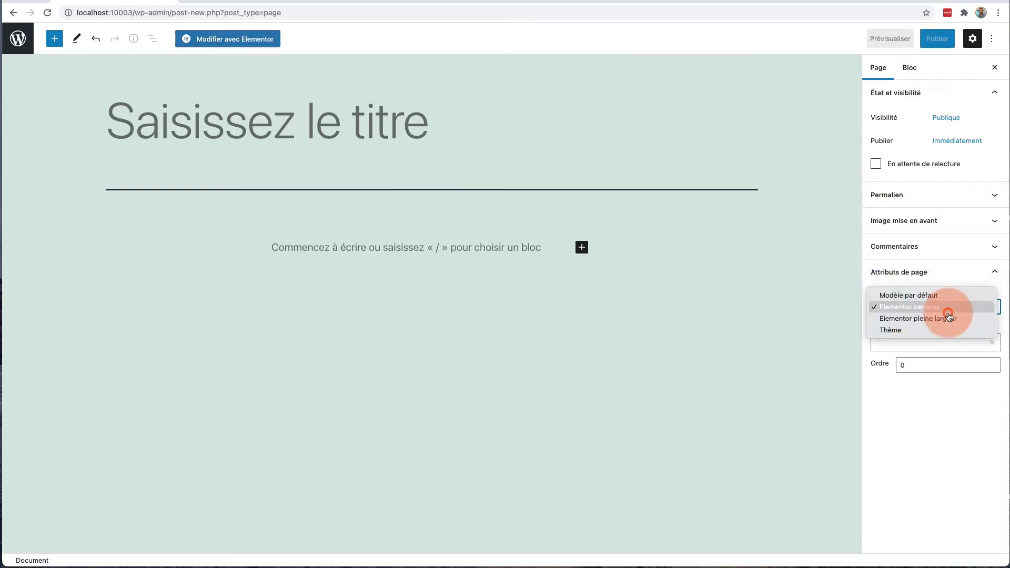
pyautogui.click(943, 308)
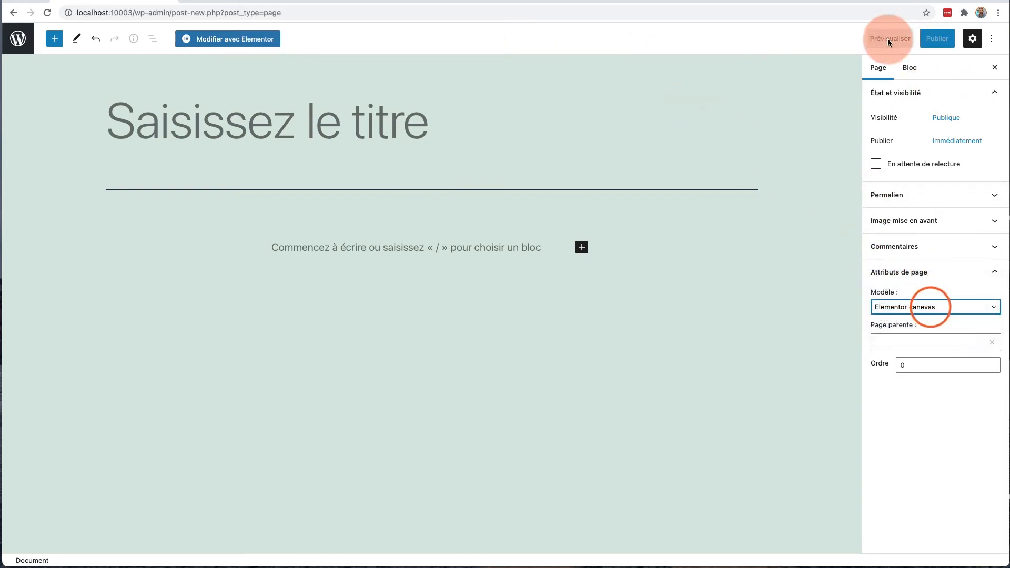
pyautogui.click(938, 42)
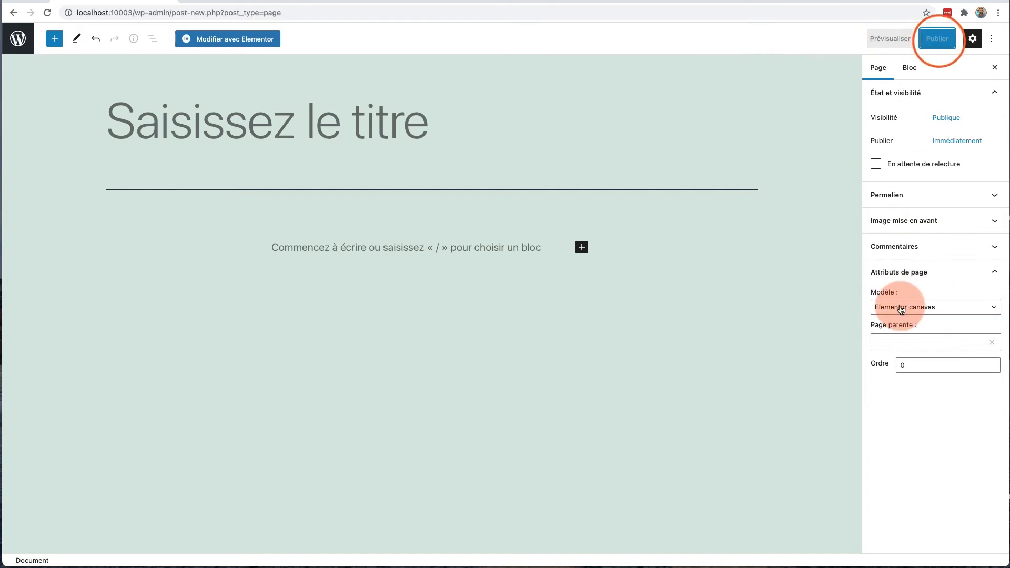
# Open the new page in Elementor and open the template Library from the empty drop zone.
pyautogui.click(265, 39)
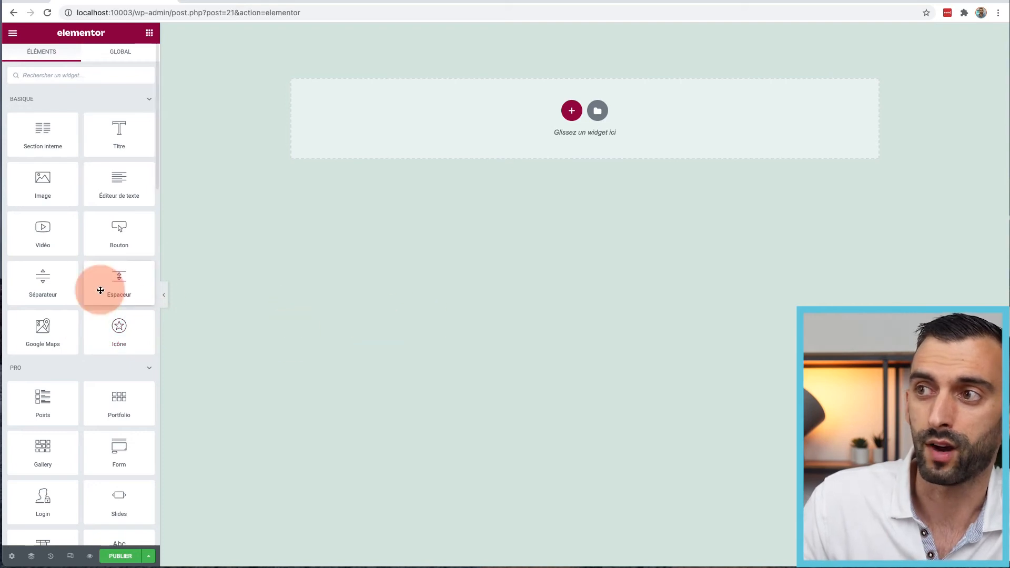
pyautogui.moveTo(127, 203); pyautogui.dragTo(182, 272)
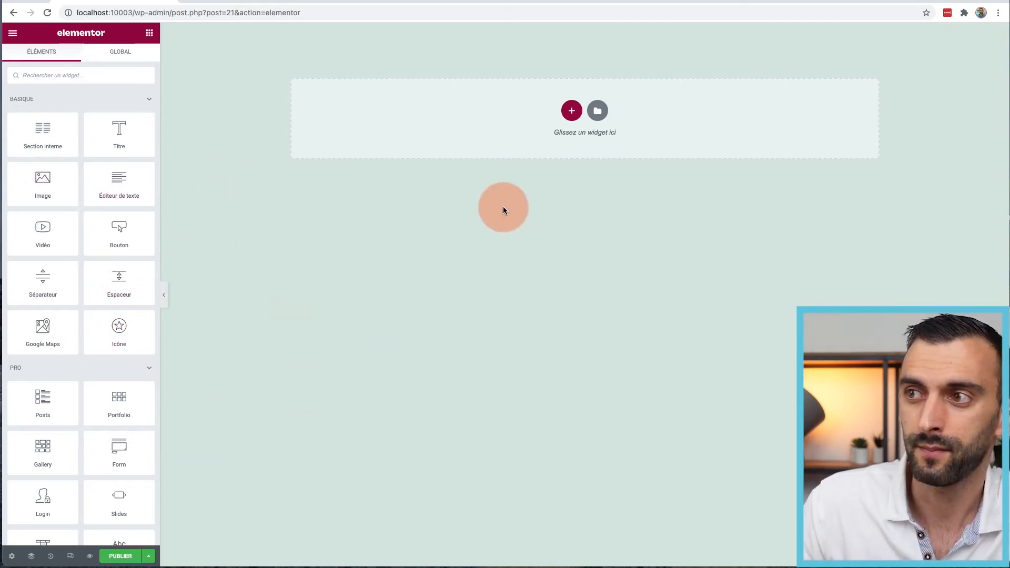
pyautogui.click(572, 117)
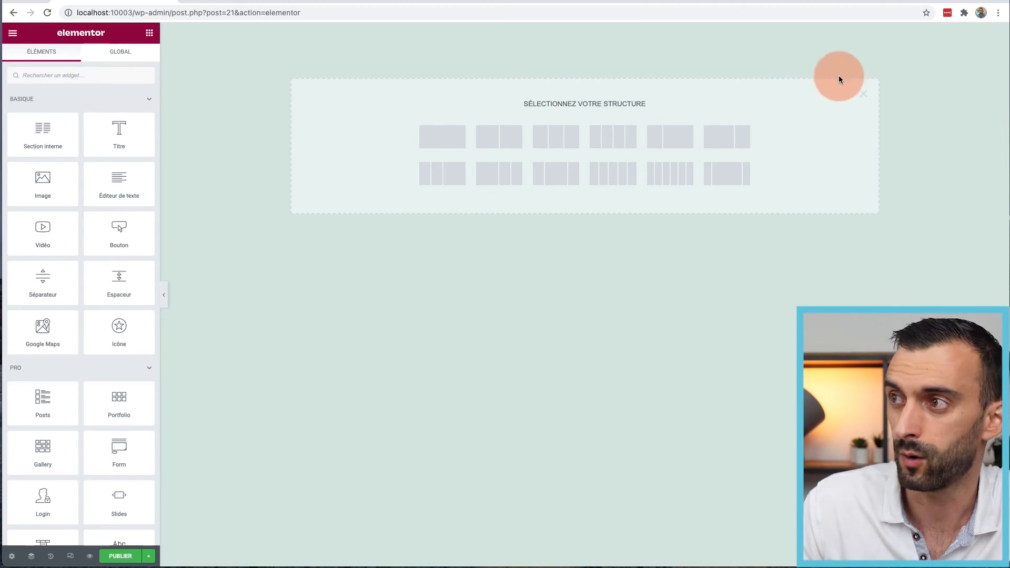
pyautogui.click(862, 93)
pyautogui.click(598, 110)
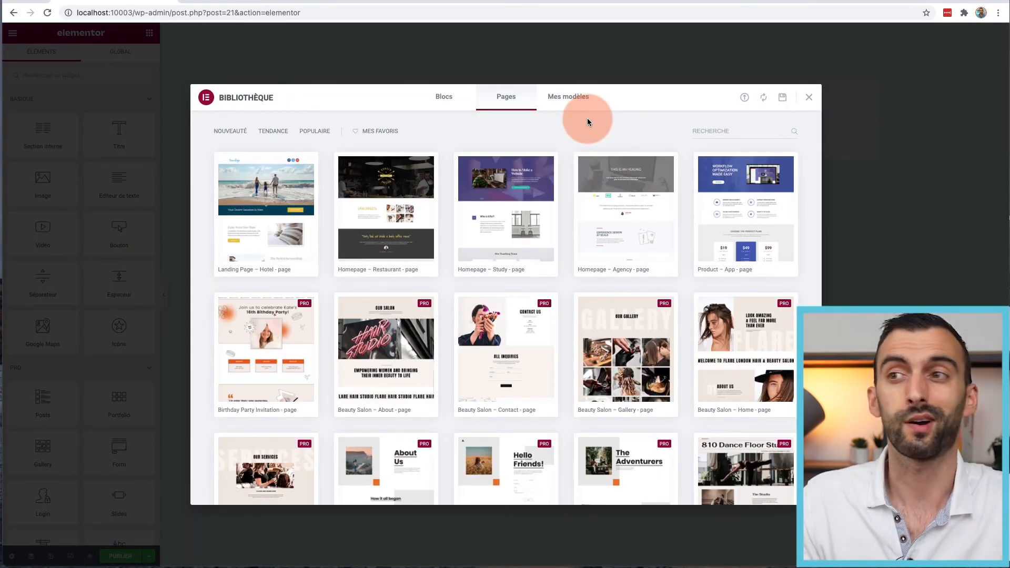
# Browse the library's Blocs, Pages and Mes modèles tabs, ending back on Pages.
pyautogui.click(456, 99)
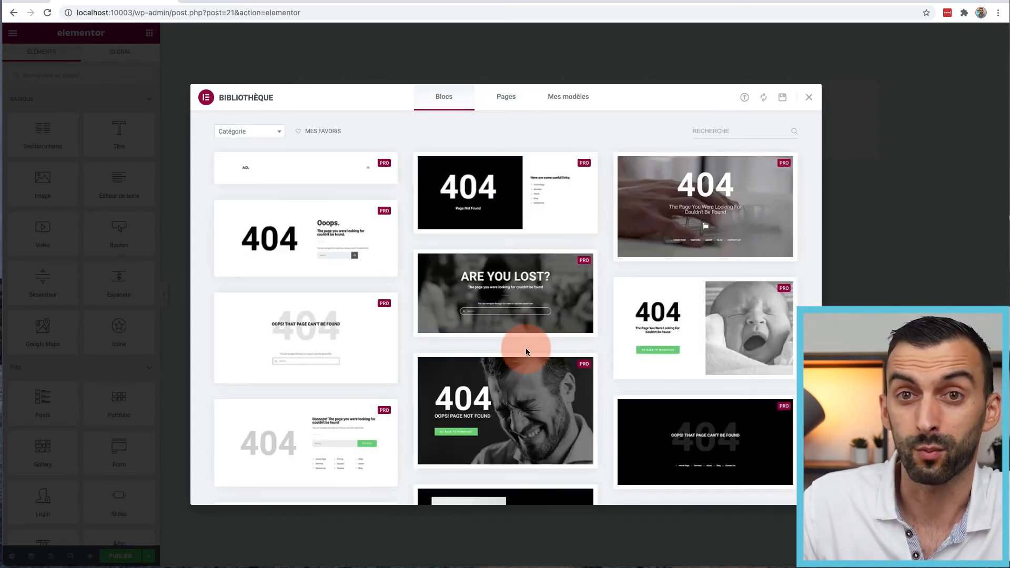
pyautogui.click(529, 229)
pyautogui.click(506, 99)
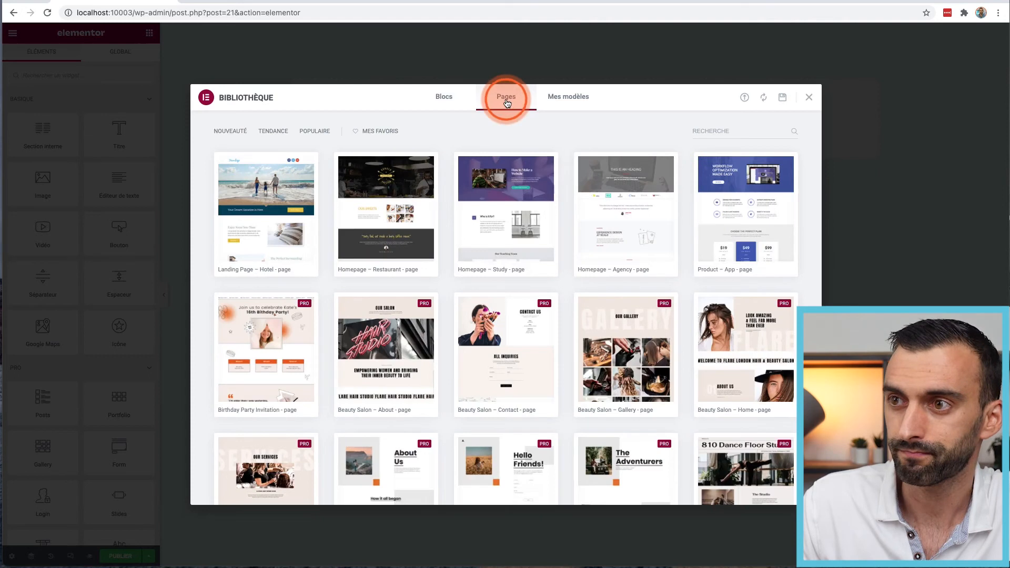
pyautogui.click(593, 286)
pyautogui.click(555, 100)
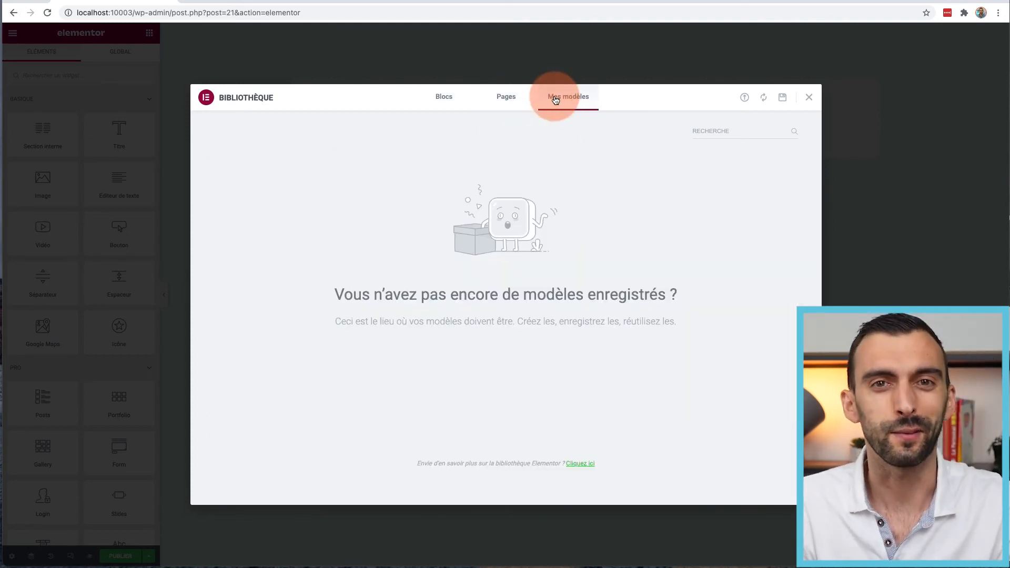
pyautogui.click(507, 102)
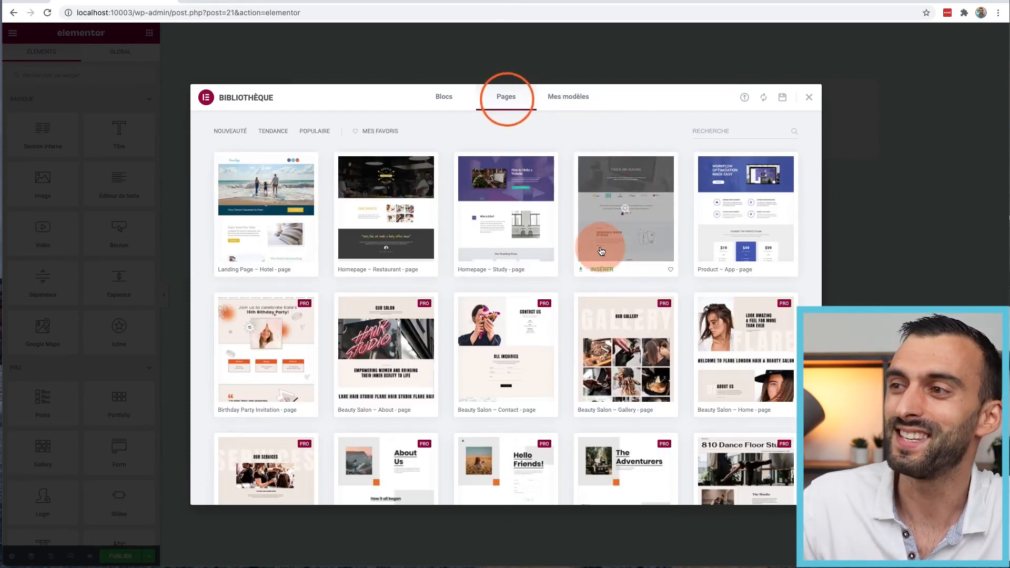
# Insert the Workflow Optimization page template, importing its document settings too.
pyautogui.click(741, 227)
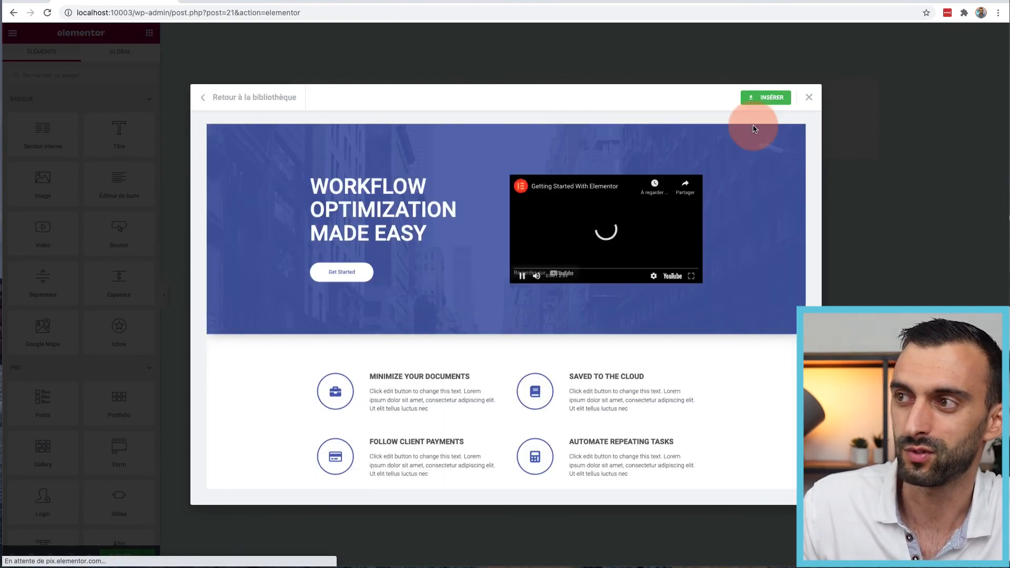
pyautogui.click(769, 98)
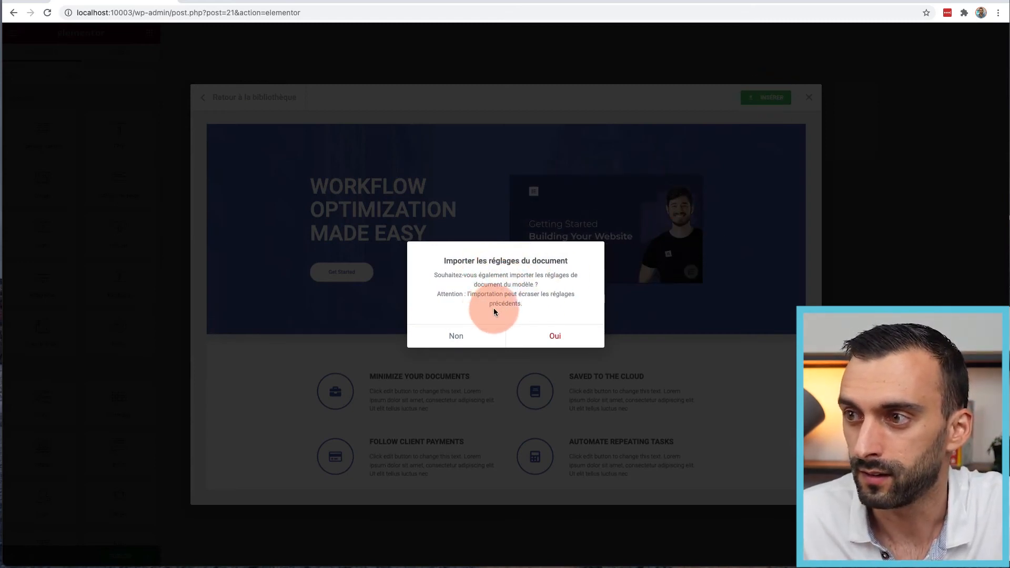
pyautogui.click(553, 335)
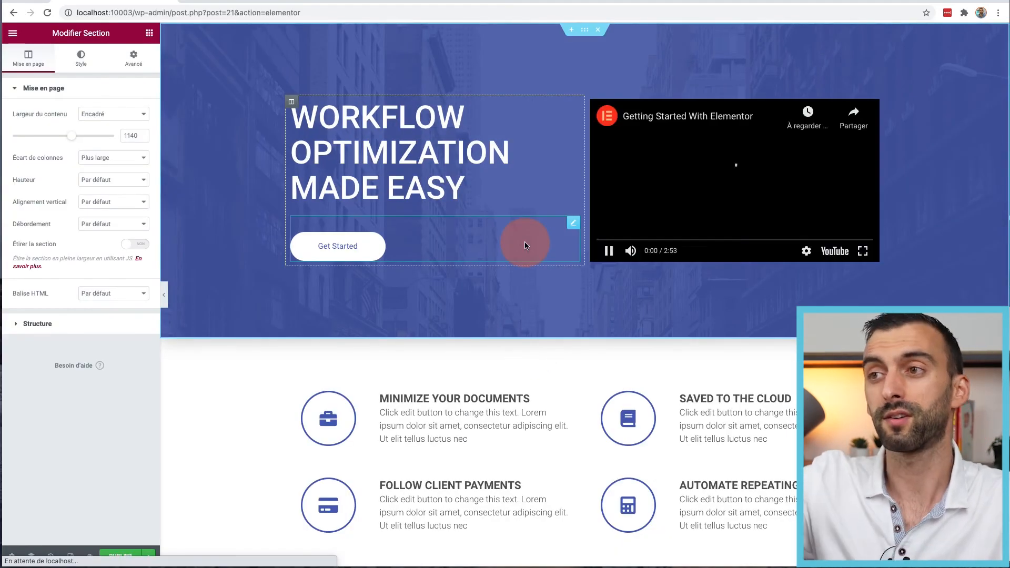
# Select the WORKFLOW OPTIMIZATION MADE EASY heading, then return to the widget list.
pyautogui.scroll(-15, 615, 349)
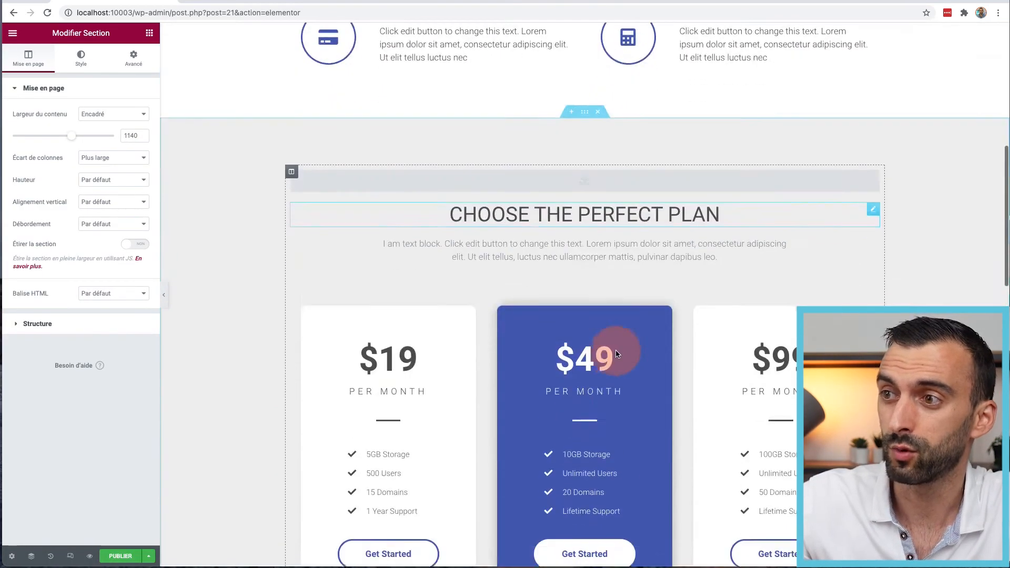
pyautogui.scroll(1, 616, 353)
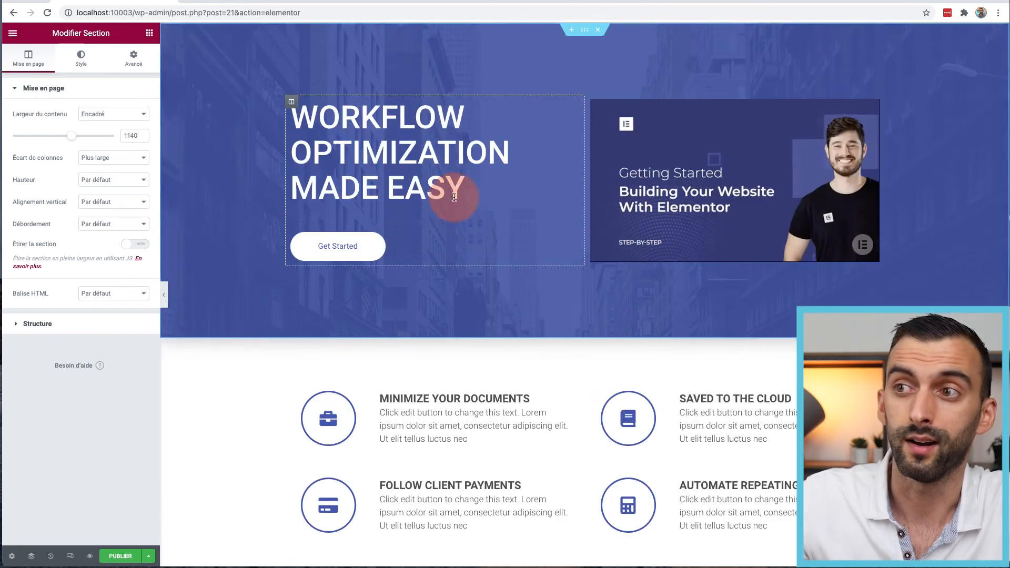
pyautogui.click(391, 153)
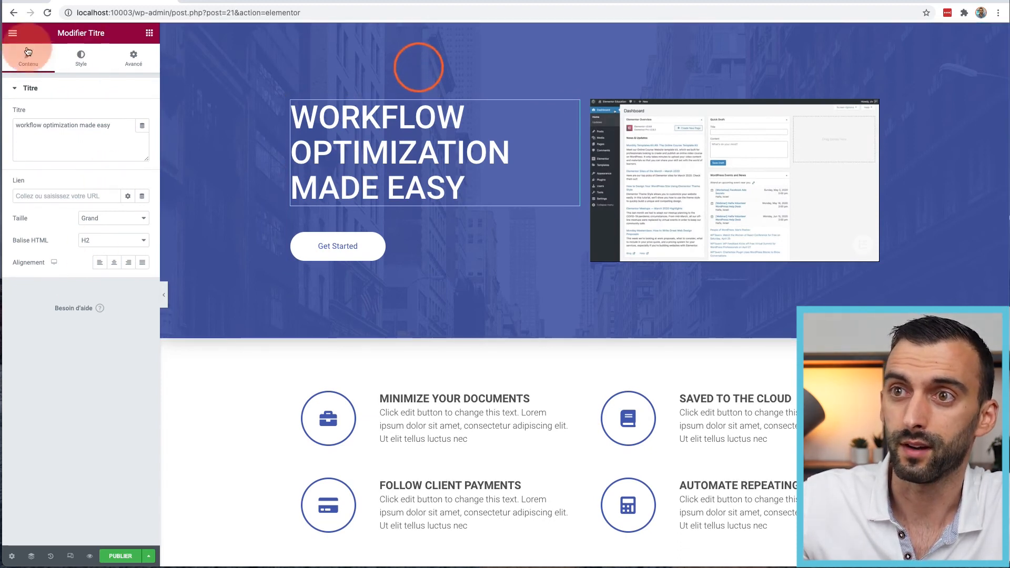
pyautogui.click(150, 33)
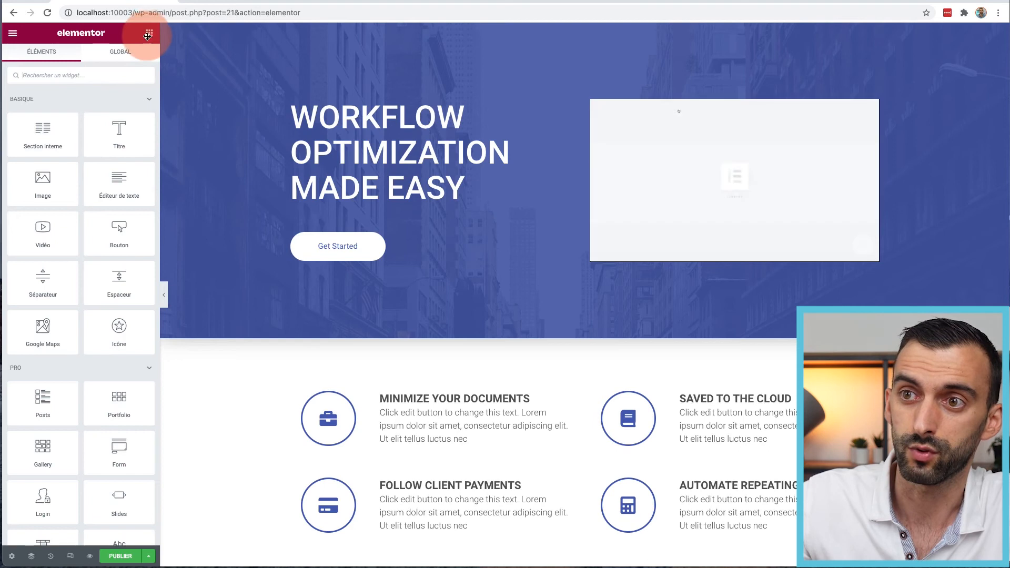
# Add an Icône widget below the hero heading, then delete it again.
pyautogui.moveTo(118, 335); pyautogui.dragTo(335, 198)
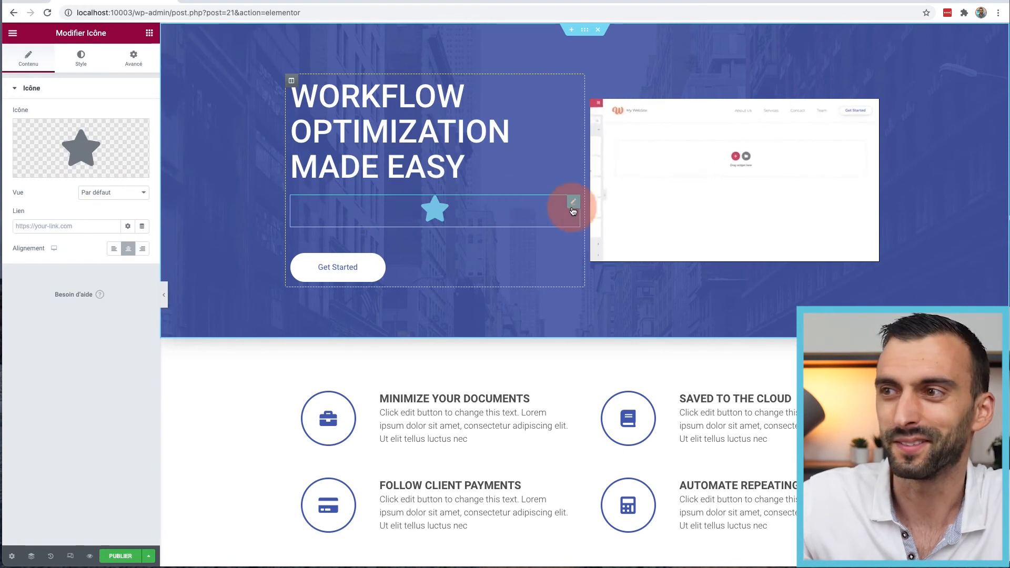
pyautogui.rightClick(573, 208)
pyautogui.click(602, 352)
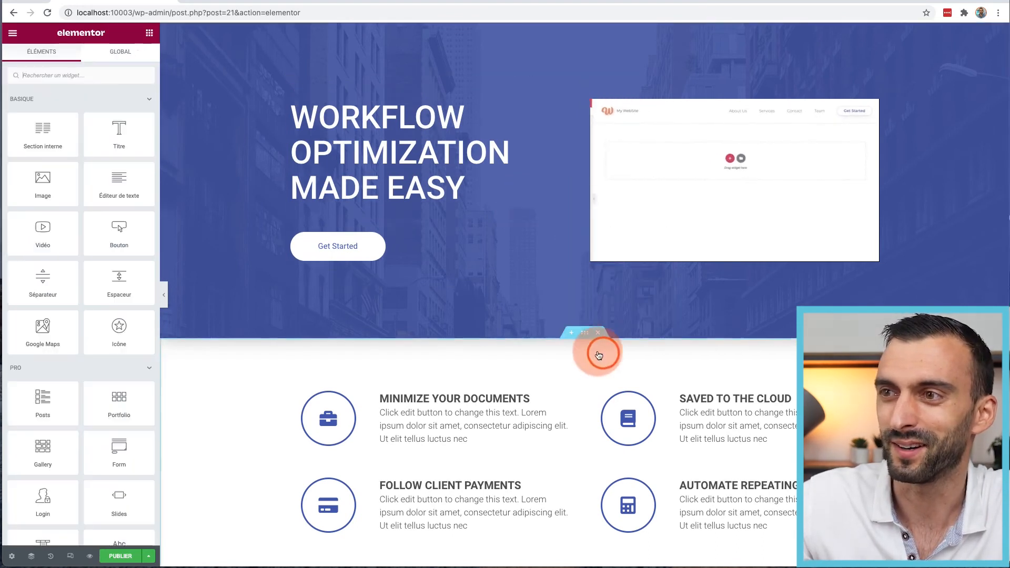
pyautogui.scroll(-10, 89, 390)
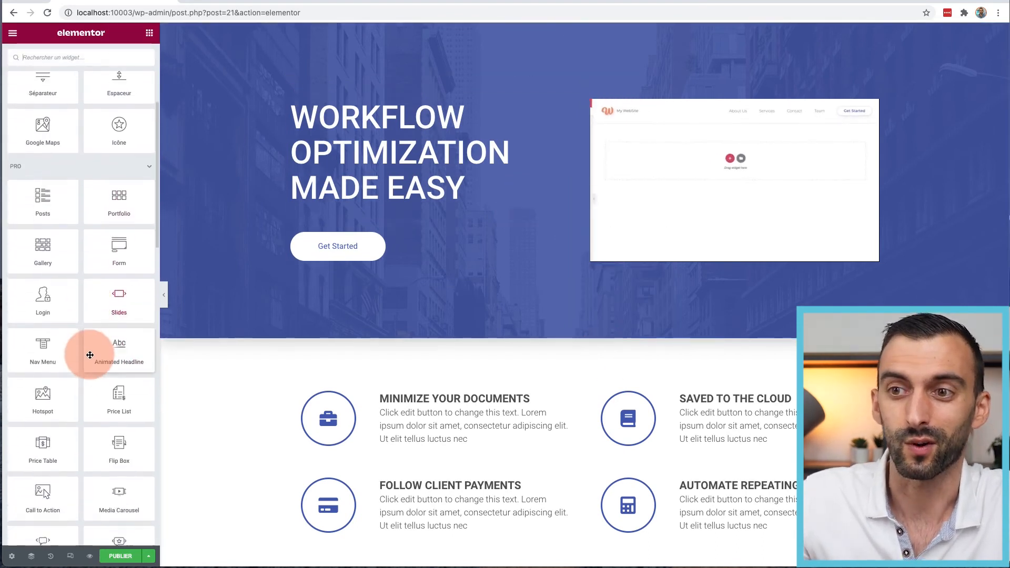
pyautogui.scroll(8, 84, 358)
pyautogui.scroll(-15, 69, 343)
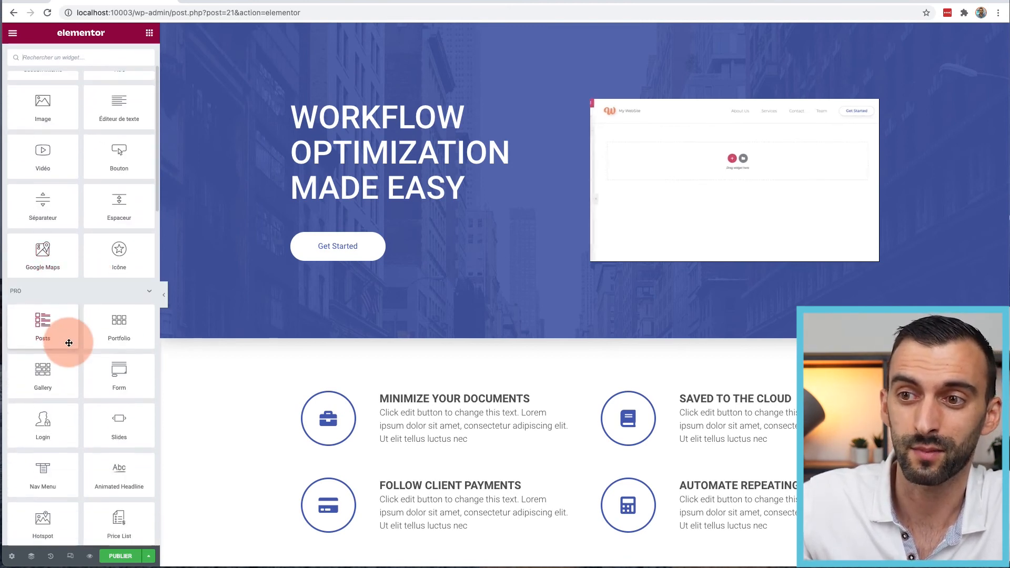
pyautogui.scroll(-1, 69, 343)
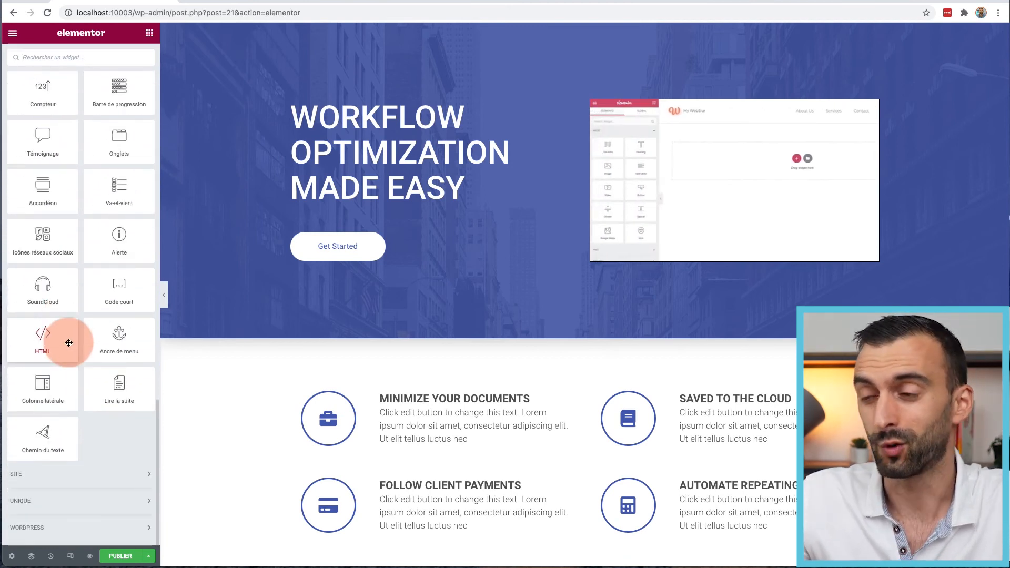